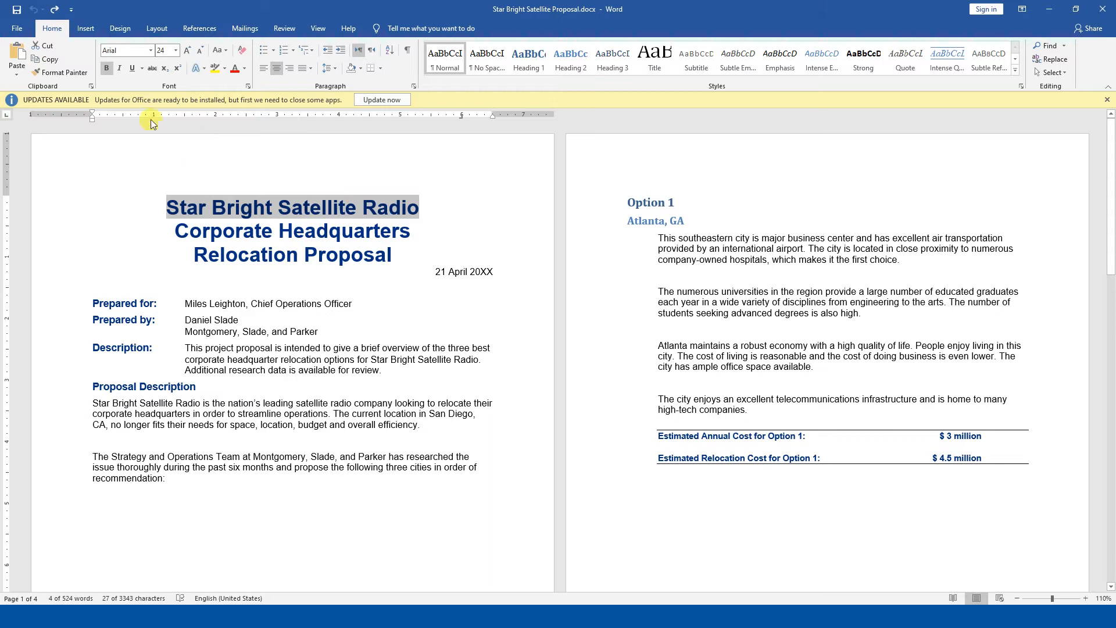
Try opening the Find and Replace dialog and the document search in turn, closing each one again.
left_click(1042, 63)
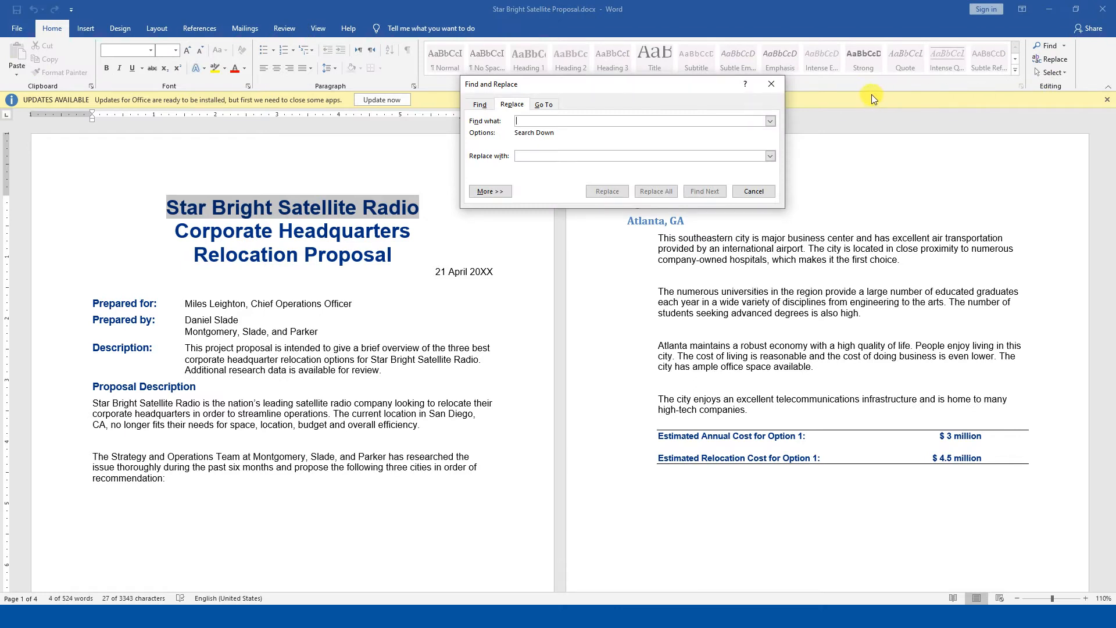
left_click(775, 84)
key("ctrl+h")
key("Escape")
key("ctrl+f")
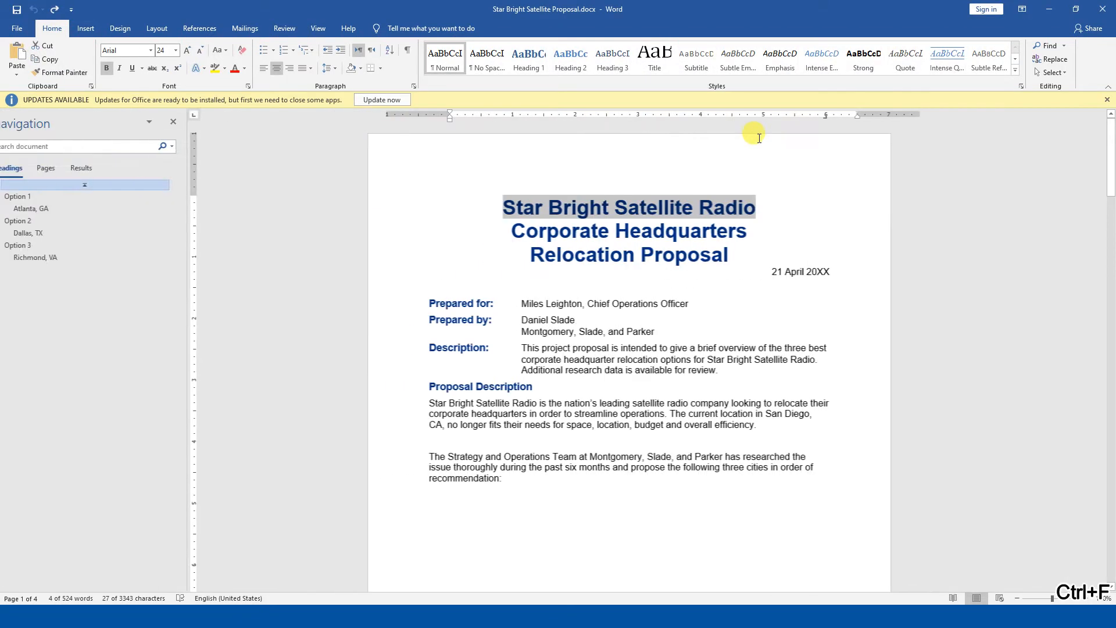
left_click(189, 121)
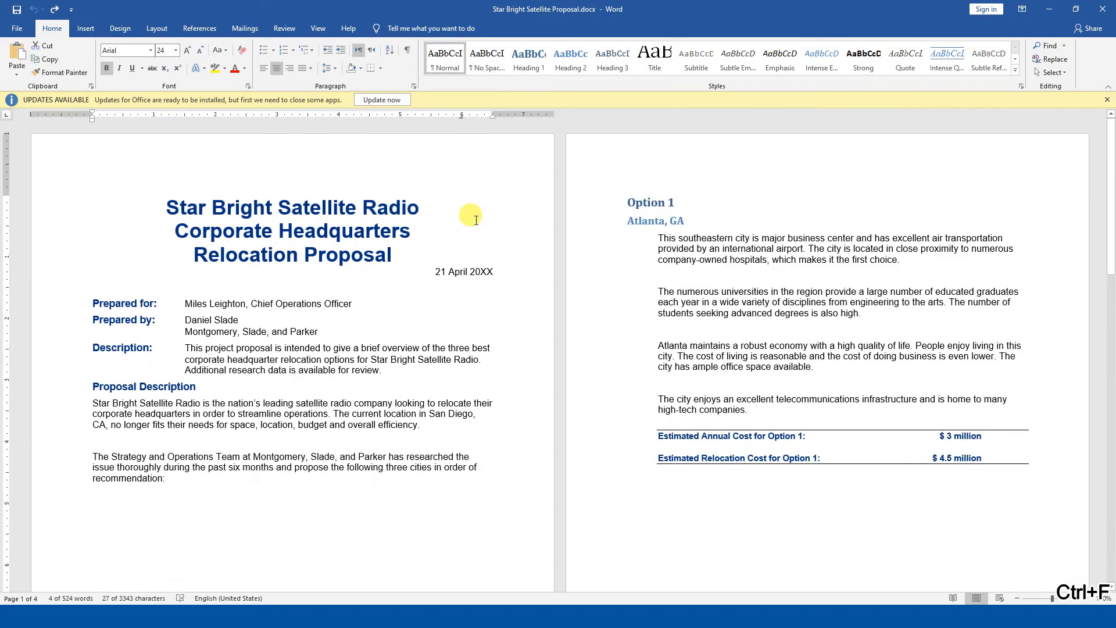
key("ctrl+h")
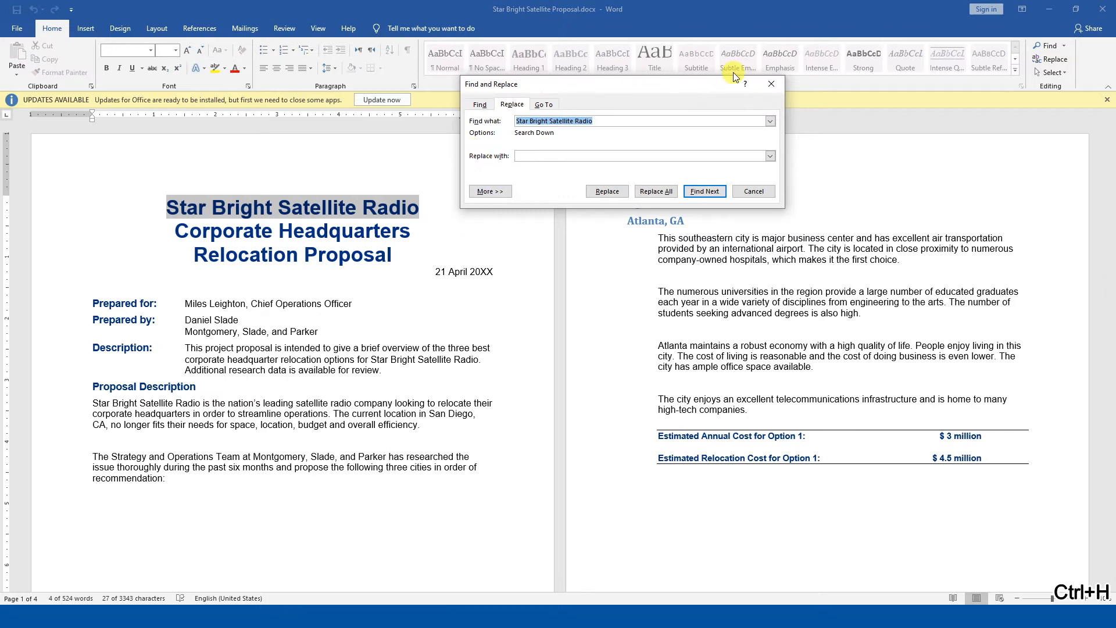
left_click(771, 85)
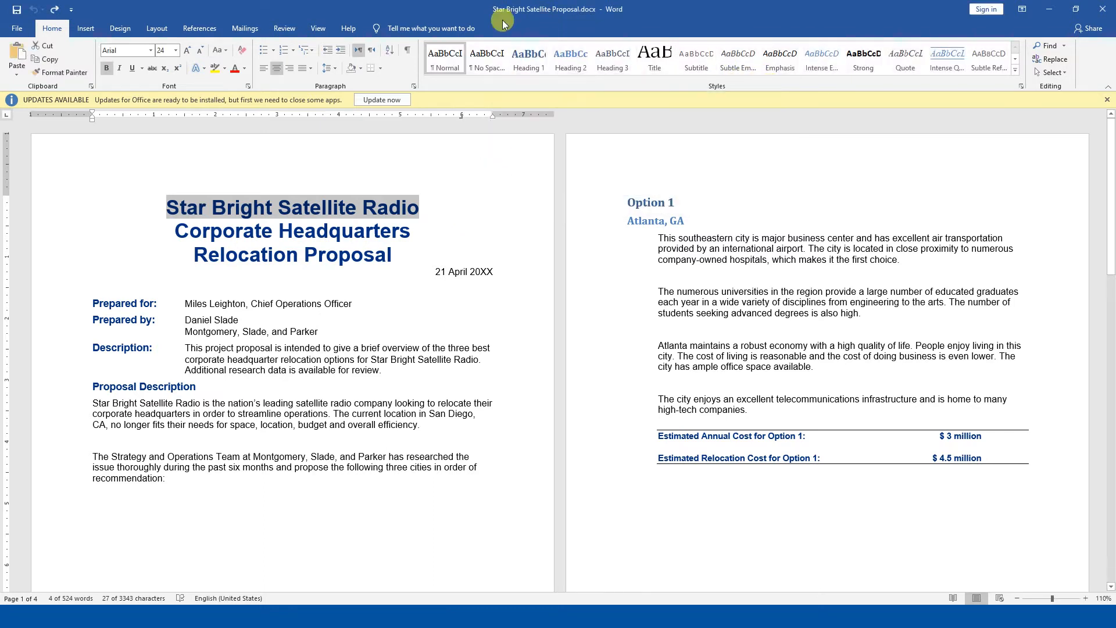
Show the Navigation pane, open Replace from its search options, and close the dialog.
left_click(309, 31)
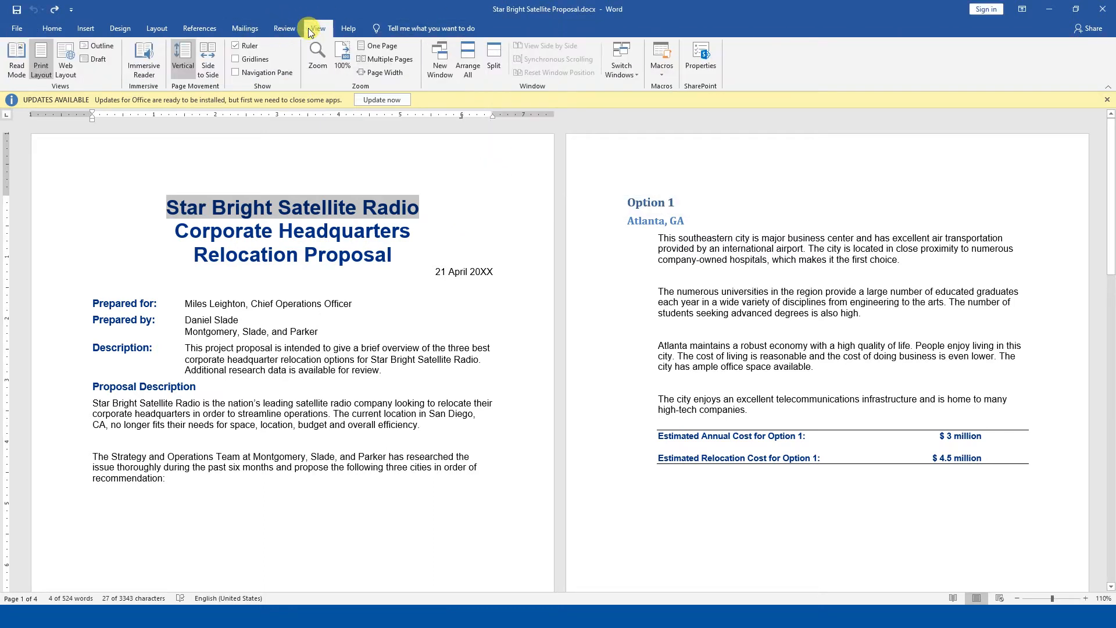
left_click(255, 72)
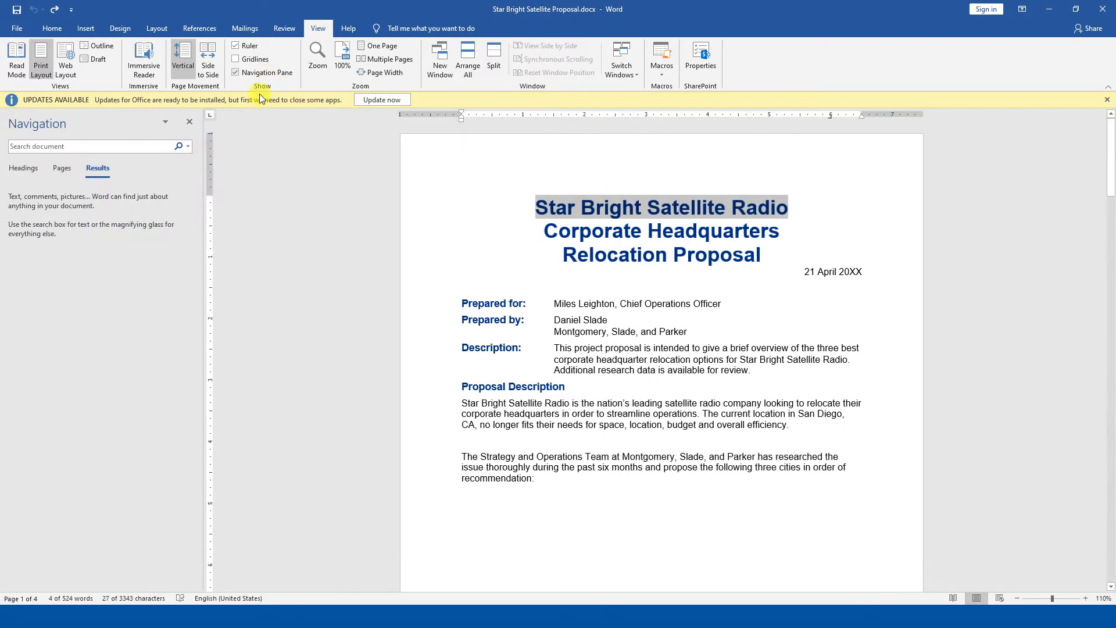
left_click(179, 146)
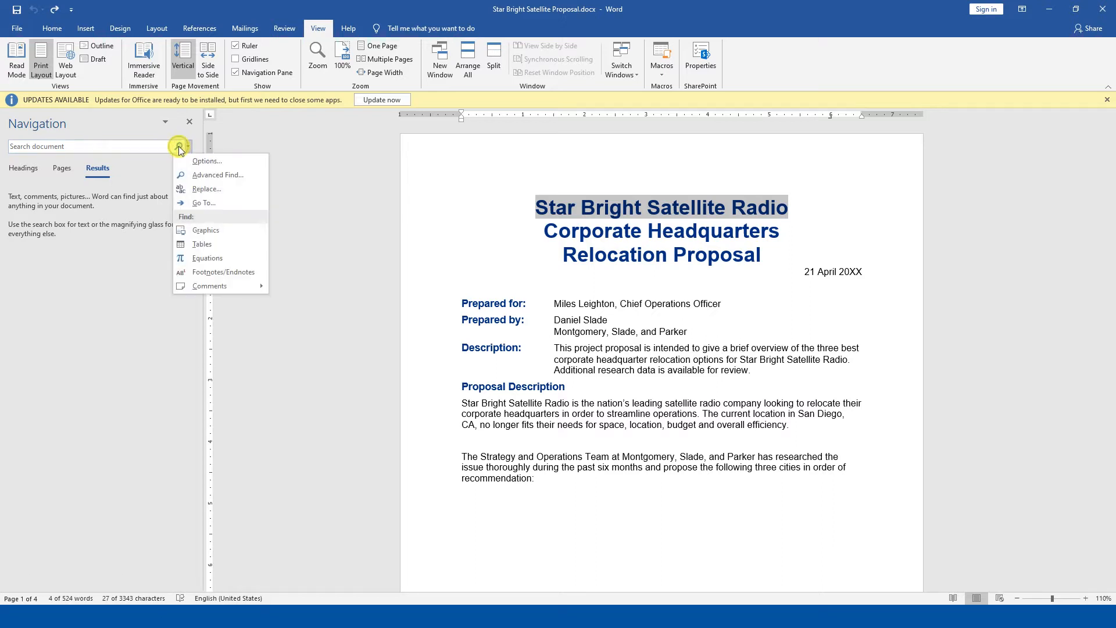
left_click(193, 184)
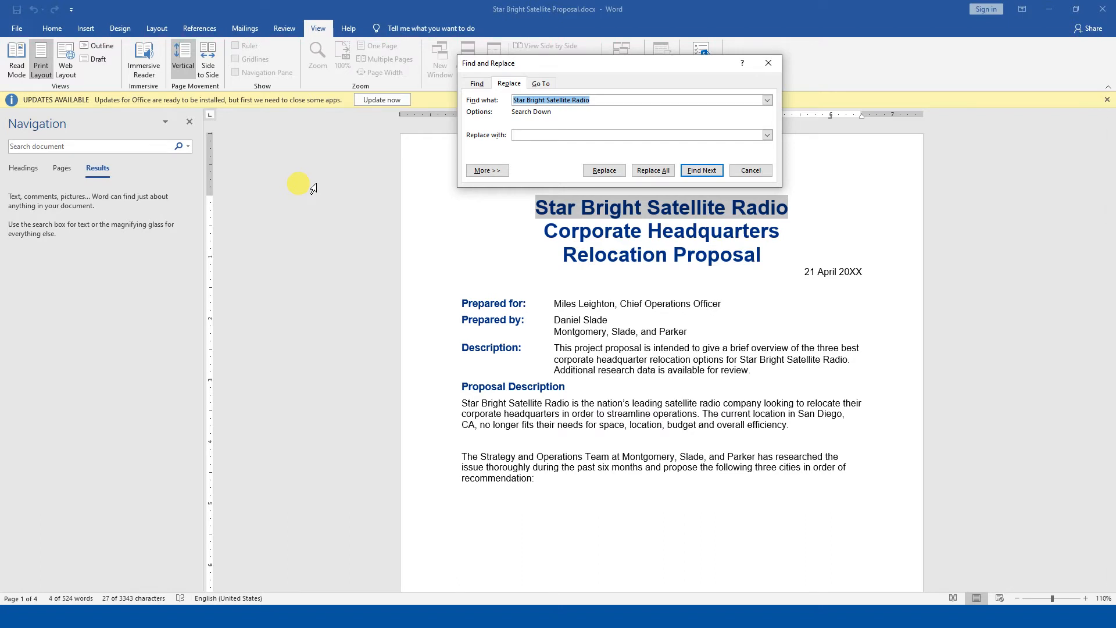
key("Escape")
Try overwriting the company name in the first line of the document title, undoing each change.
key("Delete")
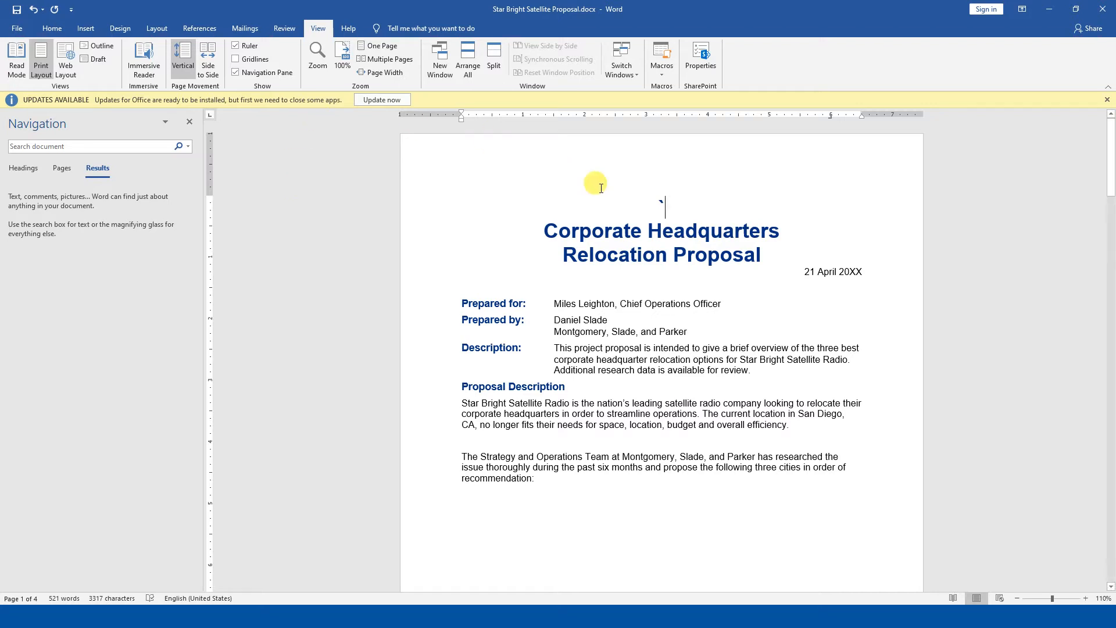
key("ctrl+z")
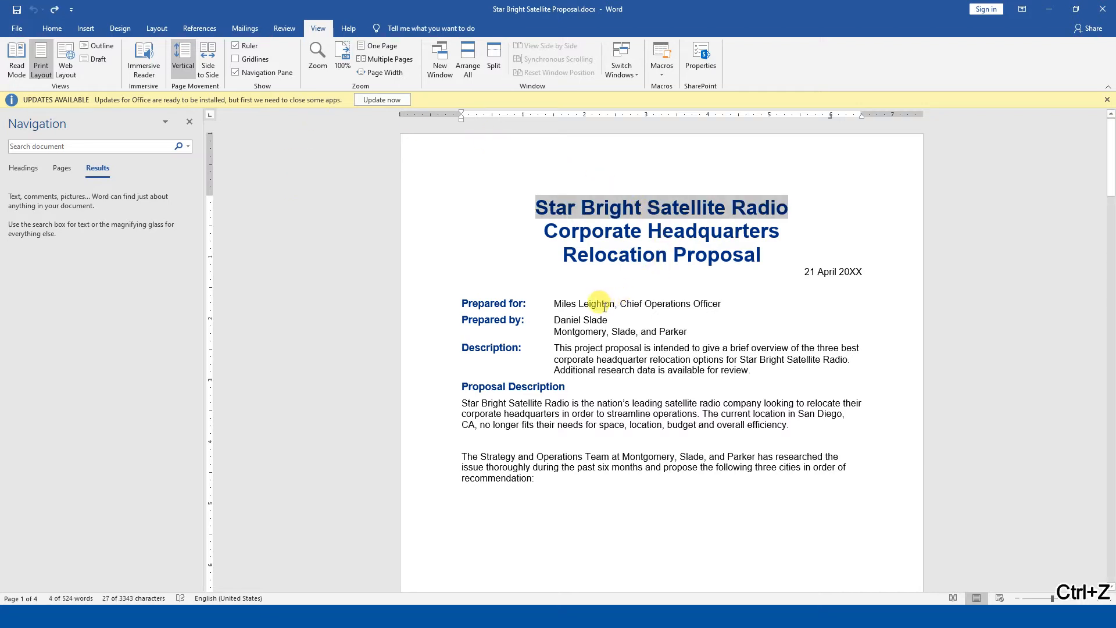
left_click(611, 244)
triple_click(613, 204)
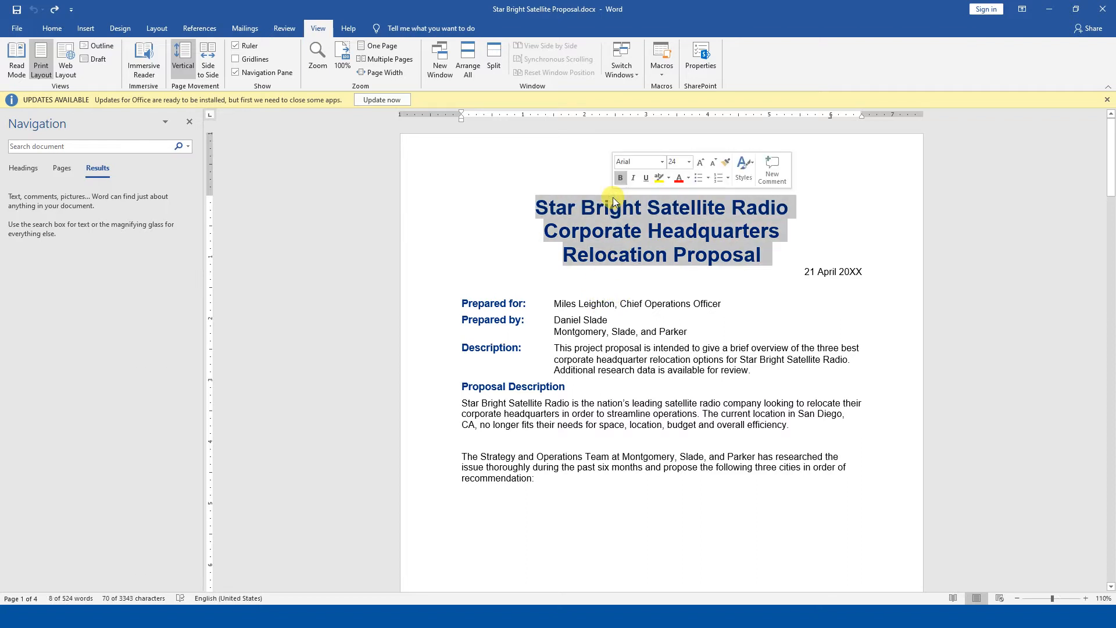
double_click(613, 203)
left_click_drag(797, 207, 506, 207)
type("S")
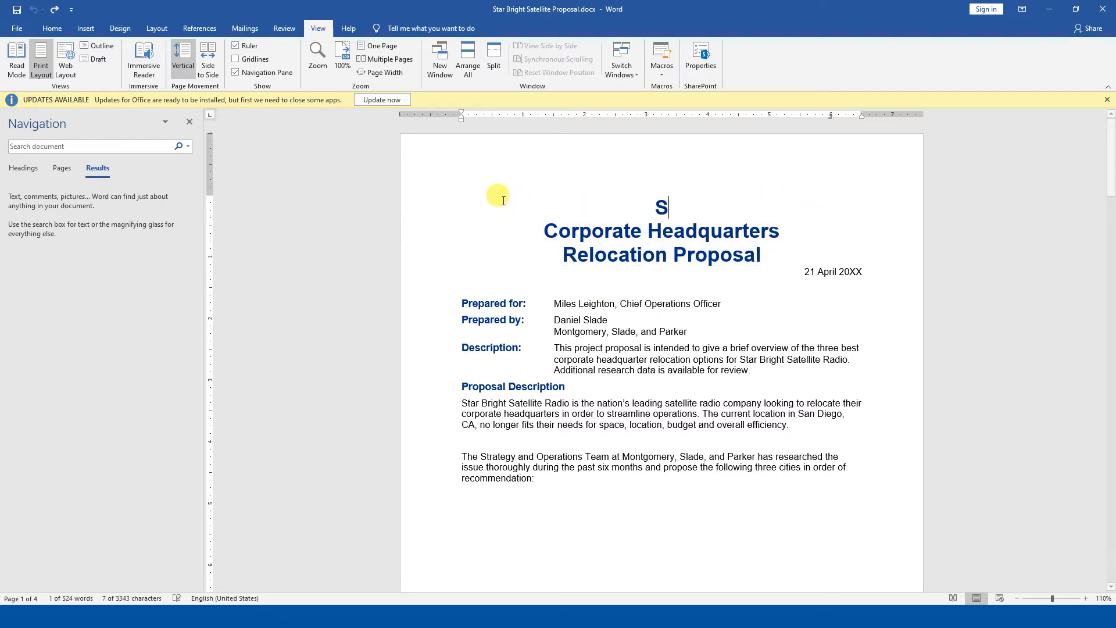
key("ctrl+z")
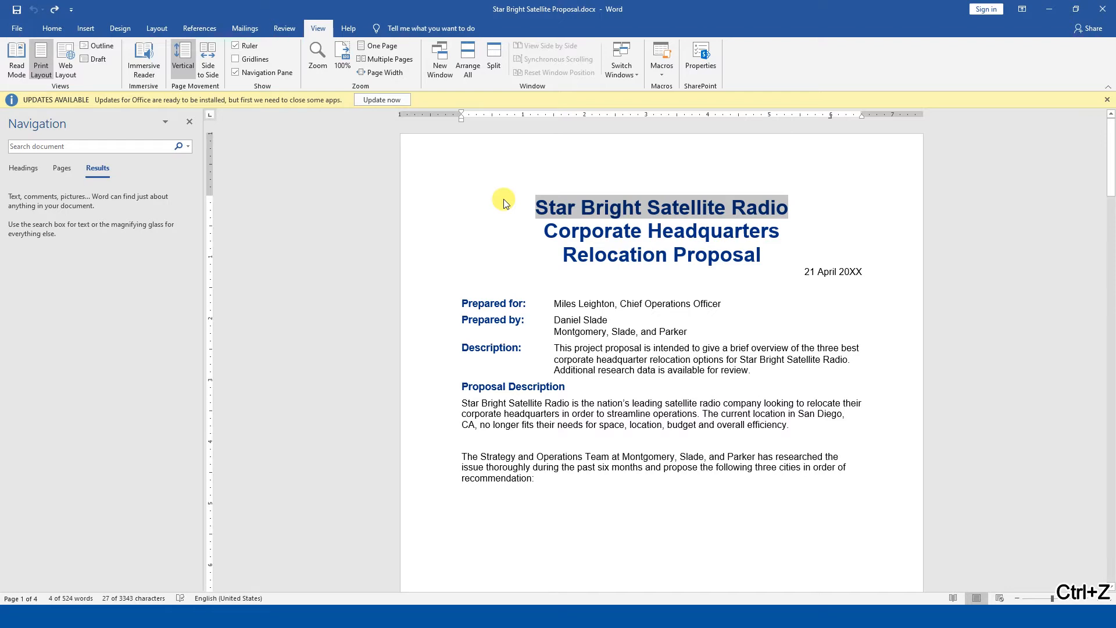
Try replacing "Star Bright Satellite Radio" in the document title with "SBSR" by hand, and undo the edits.
triple_click(625, 211)
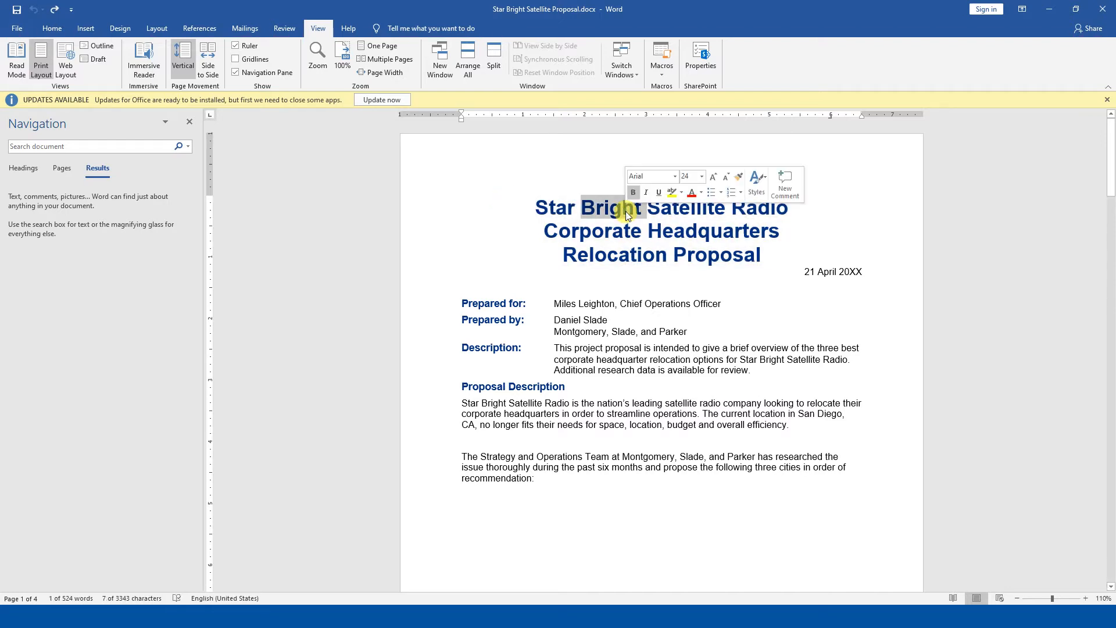
left_click(771, 202)
left_click_drag(810, 206, 535, 195)
type("SVB")
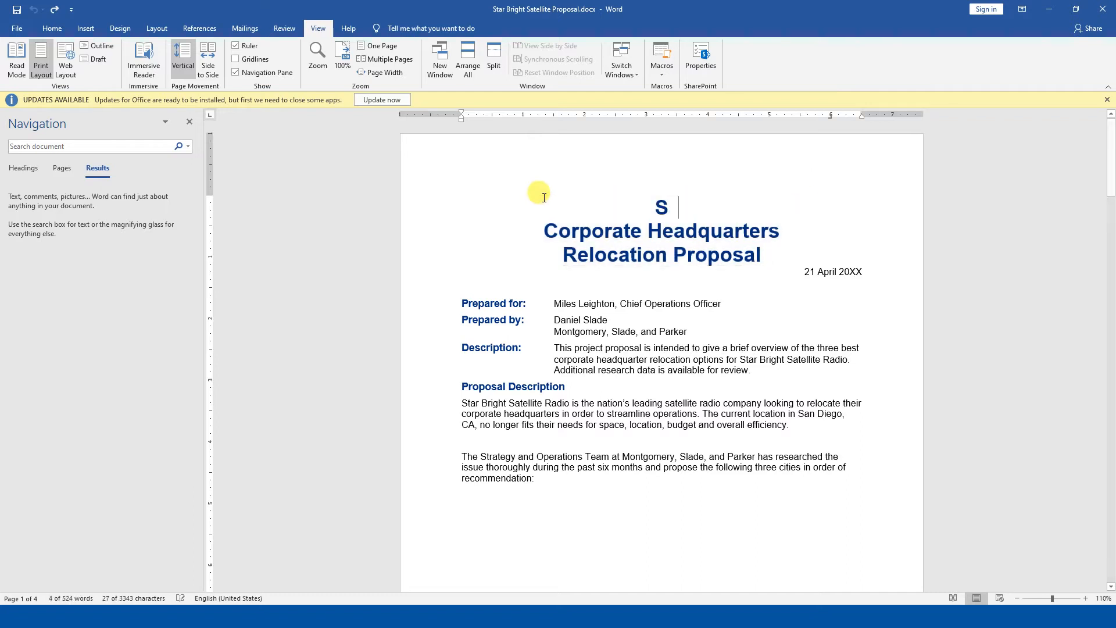
key("BackSpace")
key("BackSpace")
type("BSR")
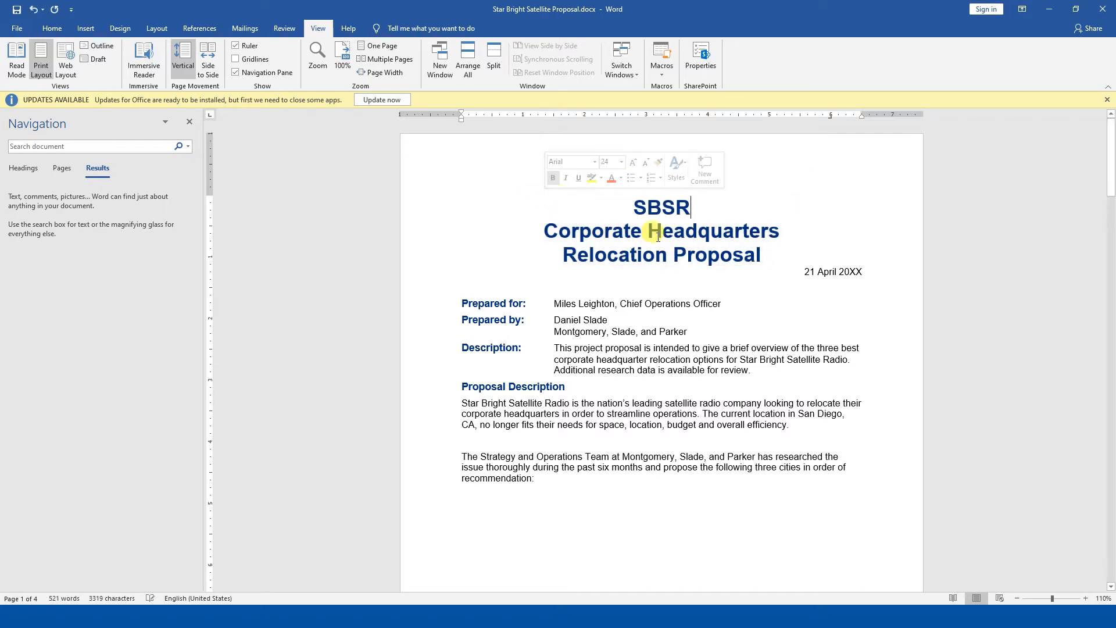
key("ctrl+z")
key("ctrl+z")
key("ctrl+z")
key("ctrl+z")
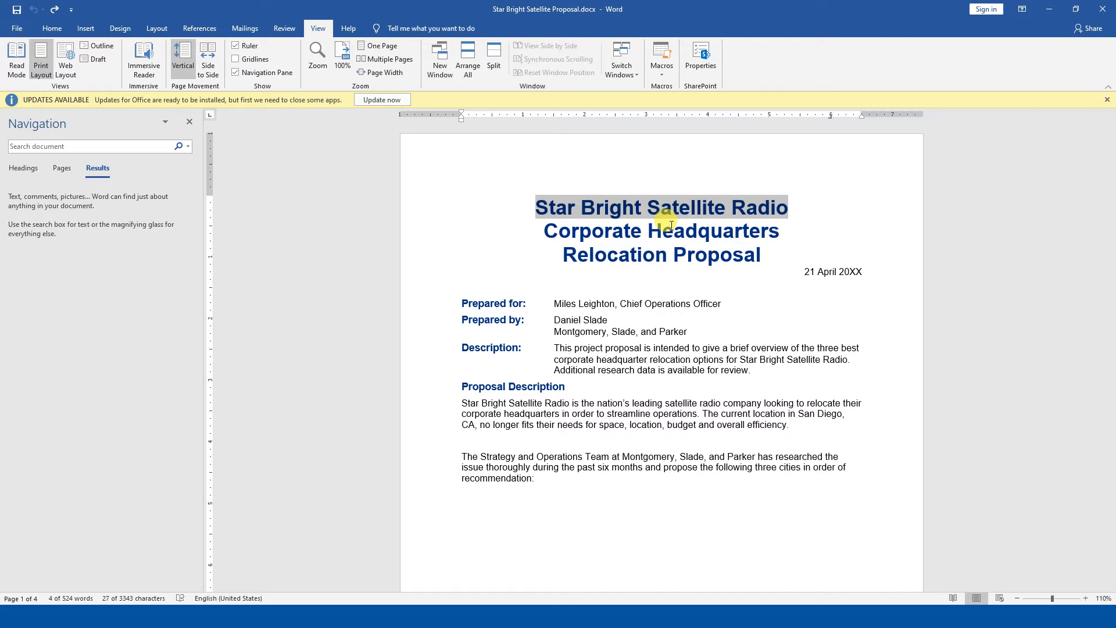
type("SBSR")
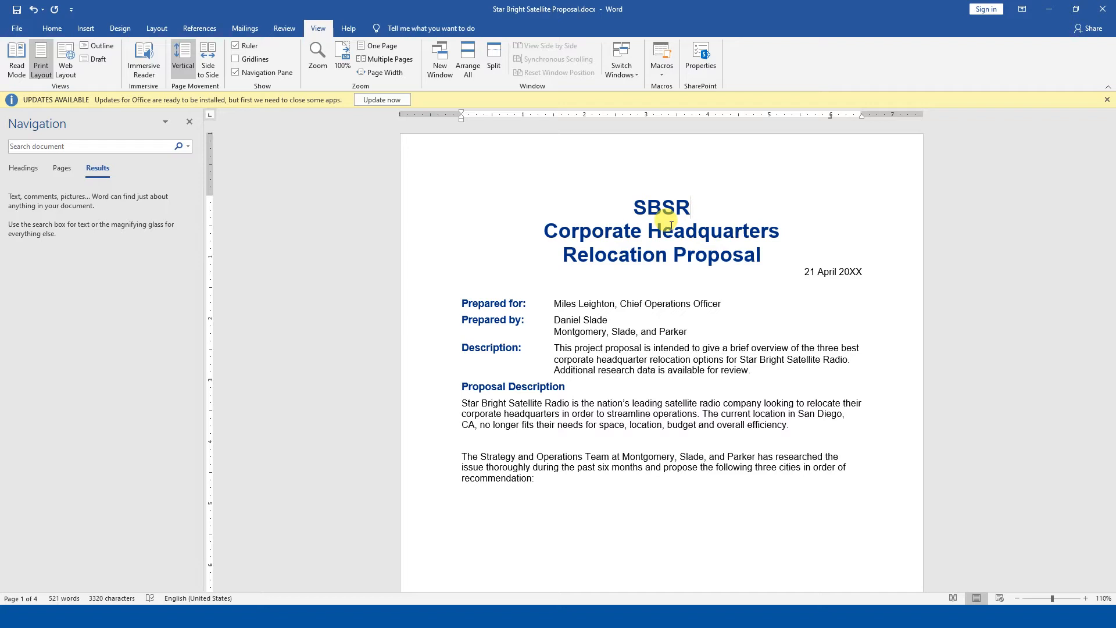
key("ctrl+z")
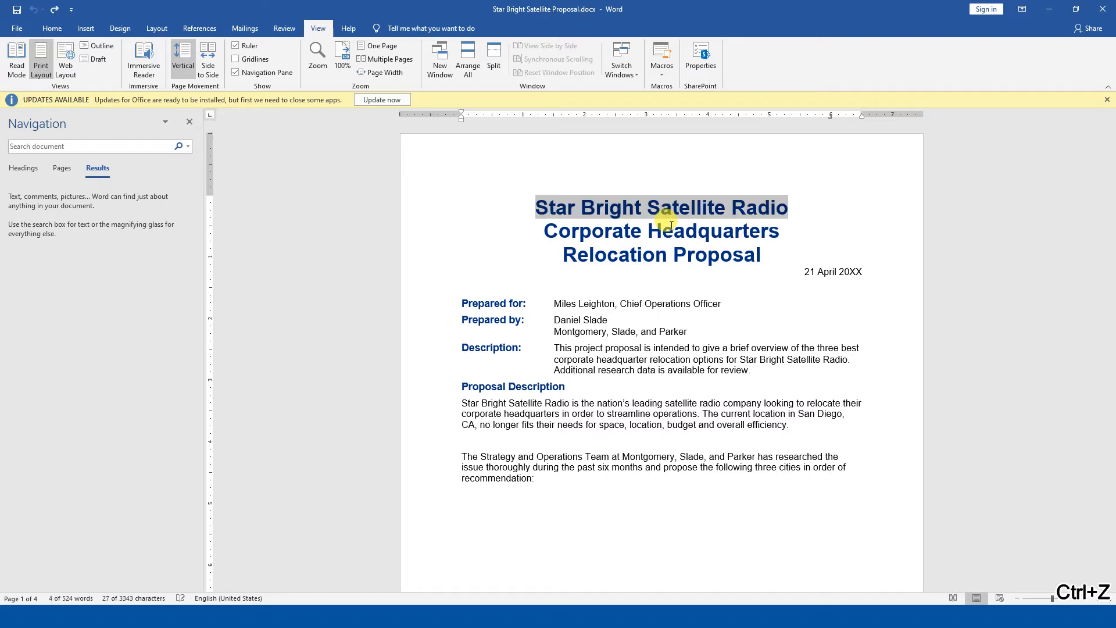
left_click(635, 155)
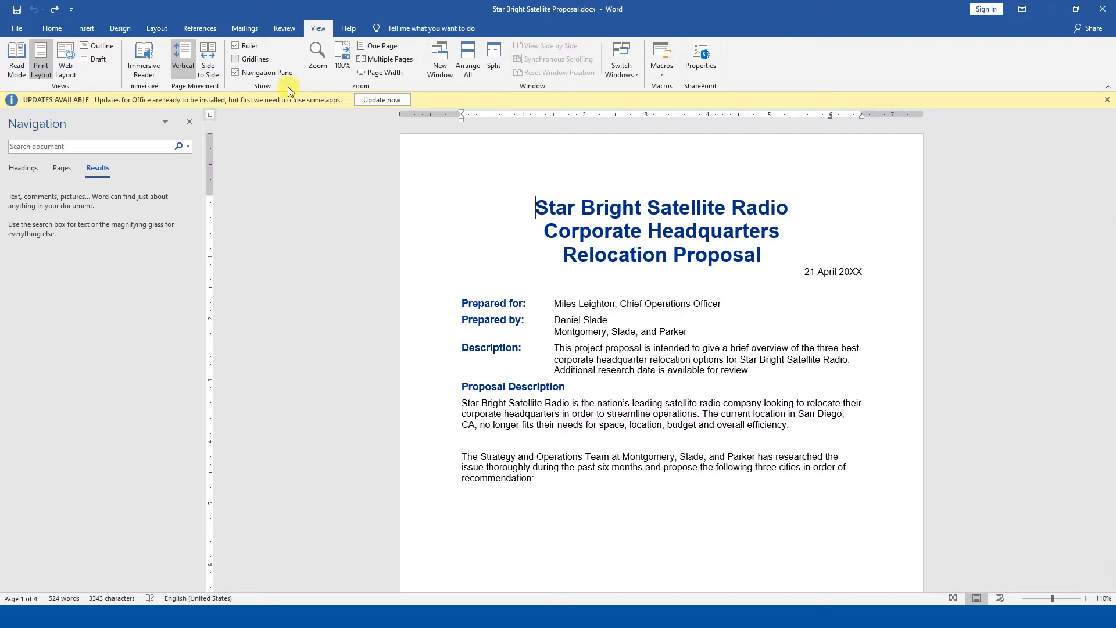
Open the Replace dialog and clear the existing search text.
left_click(50, 27)
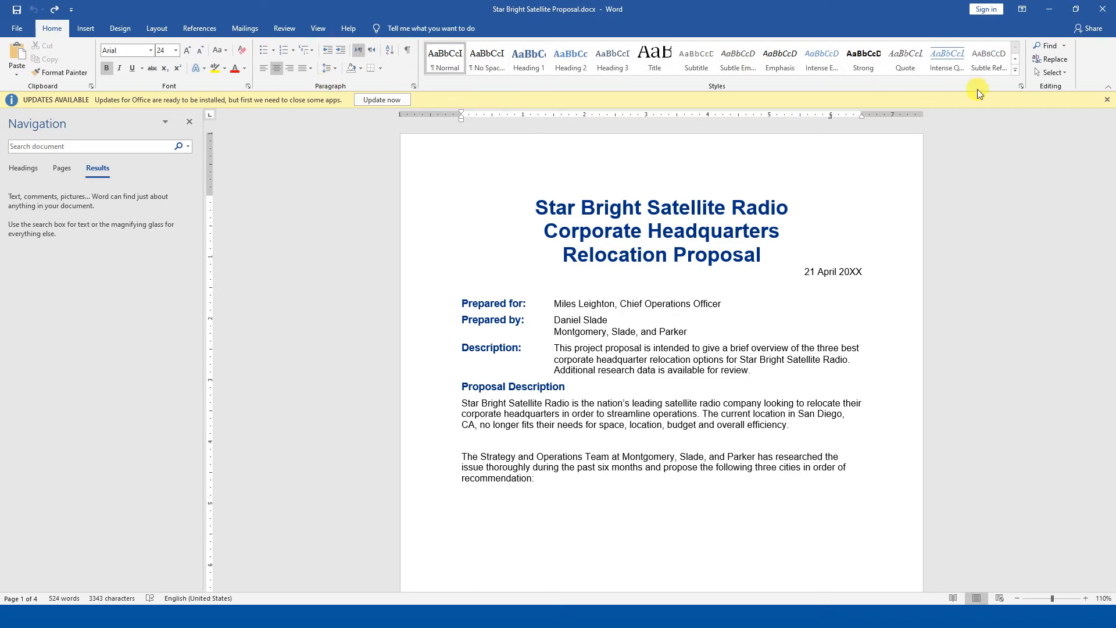
left_click(1054, 60)
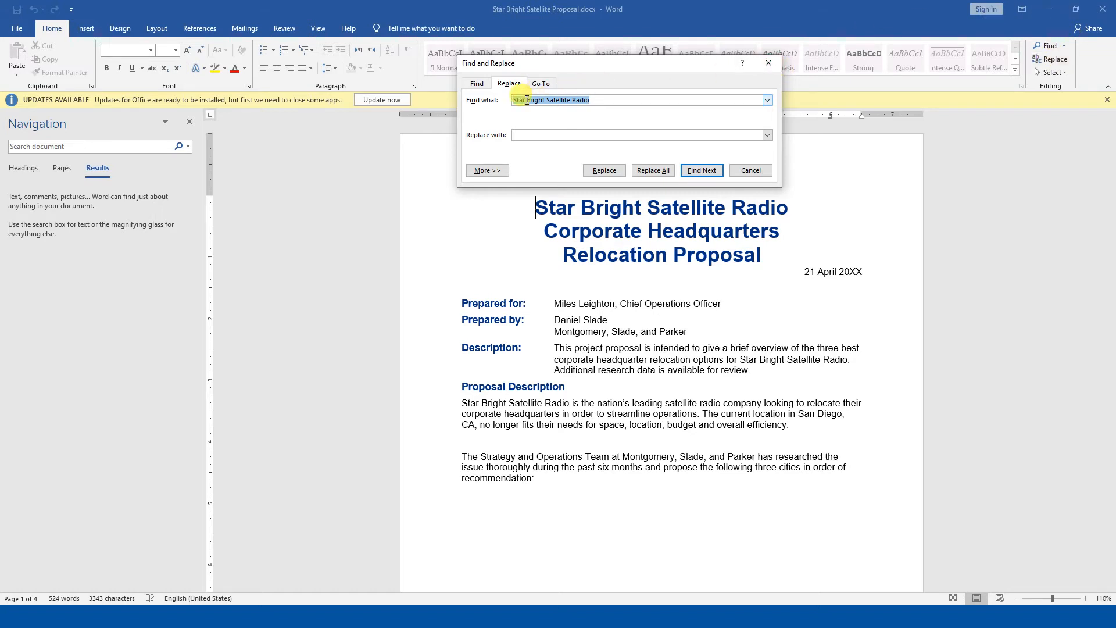
left_click(517, 135)
left_click(603, 102)
key("BackSpace")
left_click(520, 135)
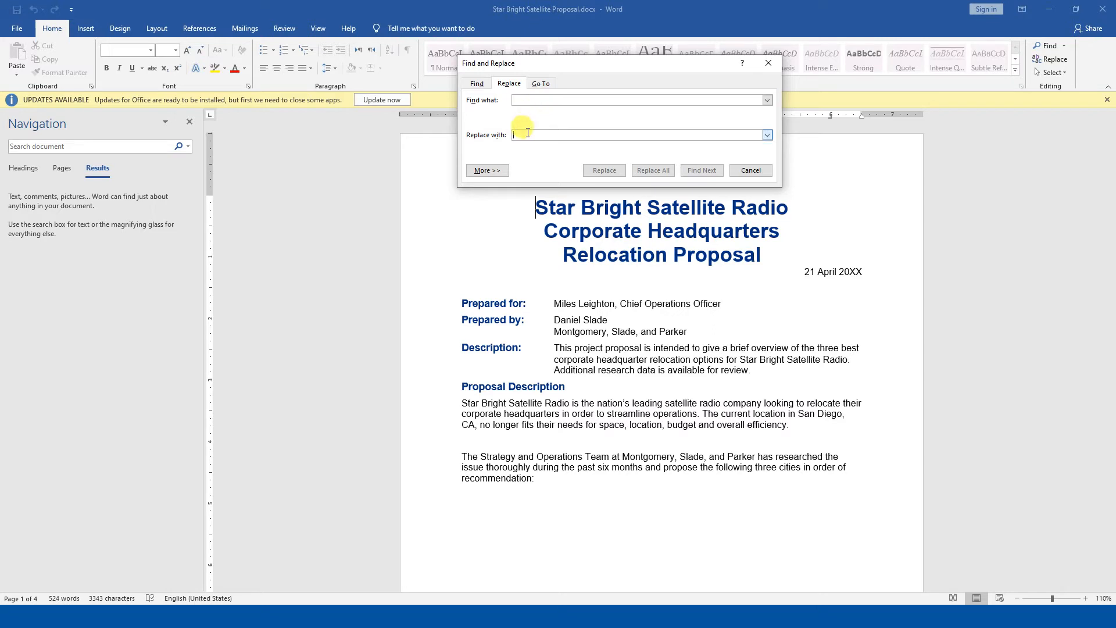
Examine the additional search options of the Replace dialog, including the search direction, and collapse them again.
left_click(487, 170)
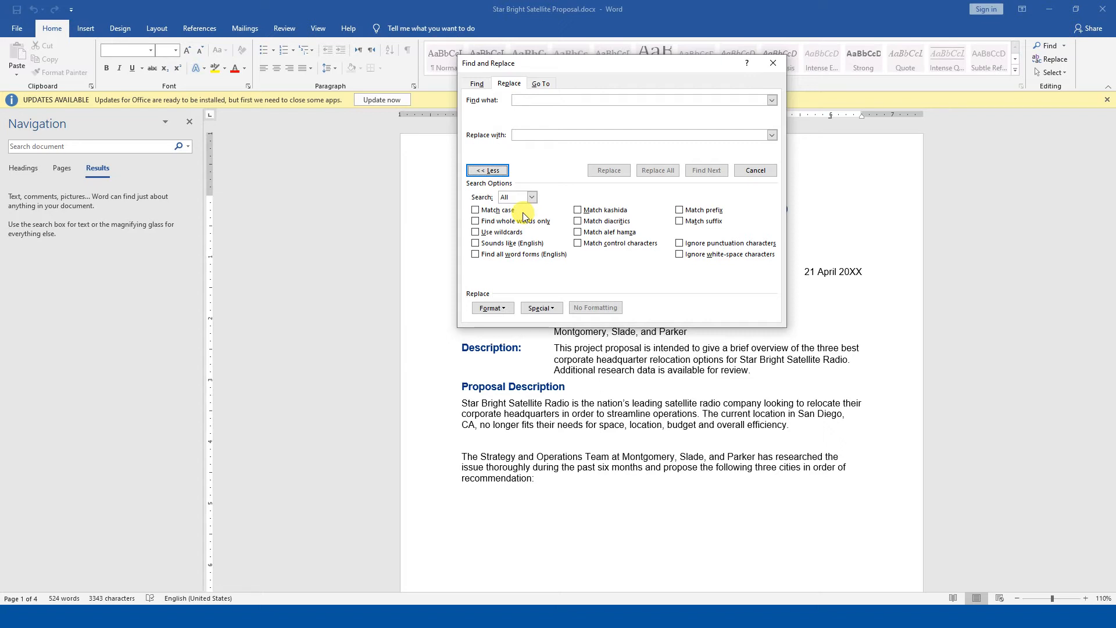
left_click(491, 170)
left_click(497, 170)
left_click(531, 198)
left_click(523, 275)
left_click(488, 170)
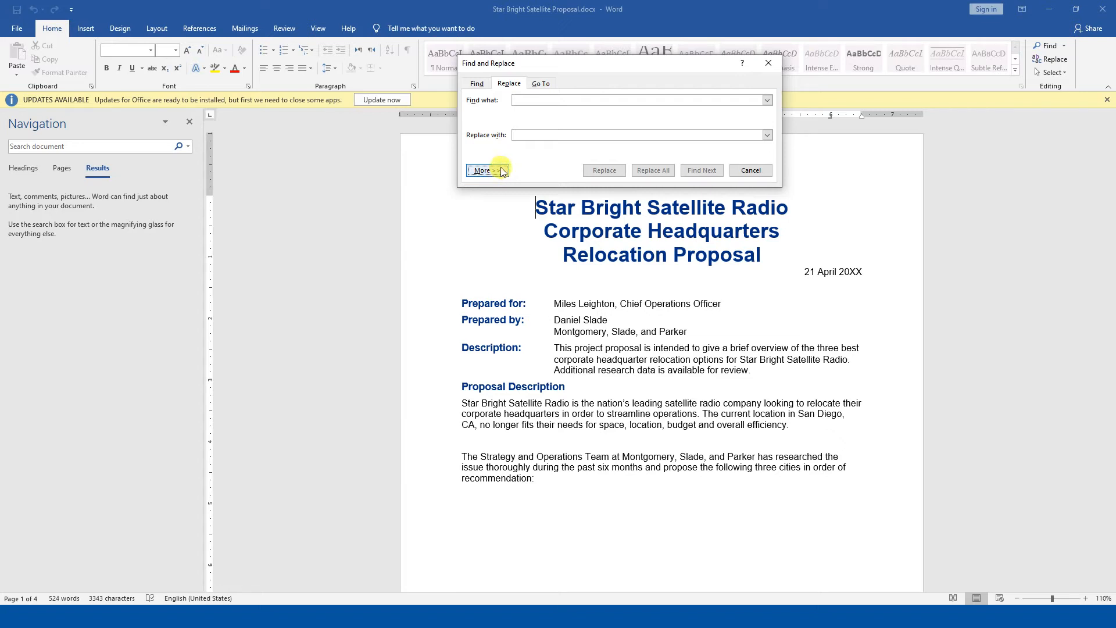
Search the document for "Montgomery, Slade and Parker" and dismiss the message.
left_click(562, 100)
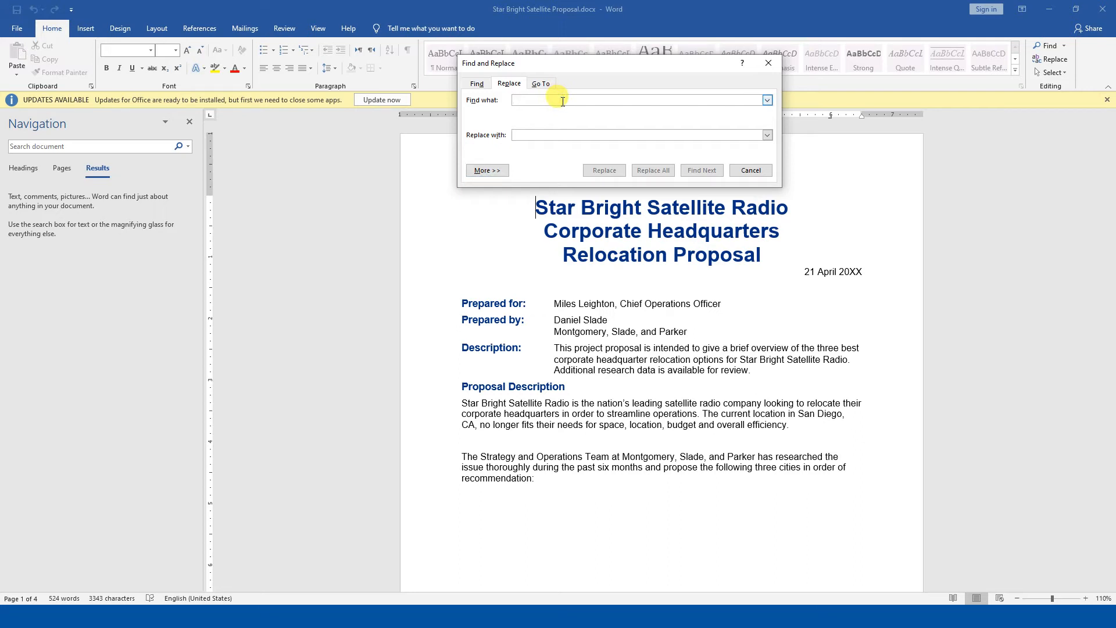
type("Montgo")
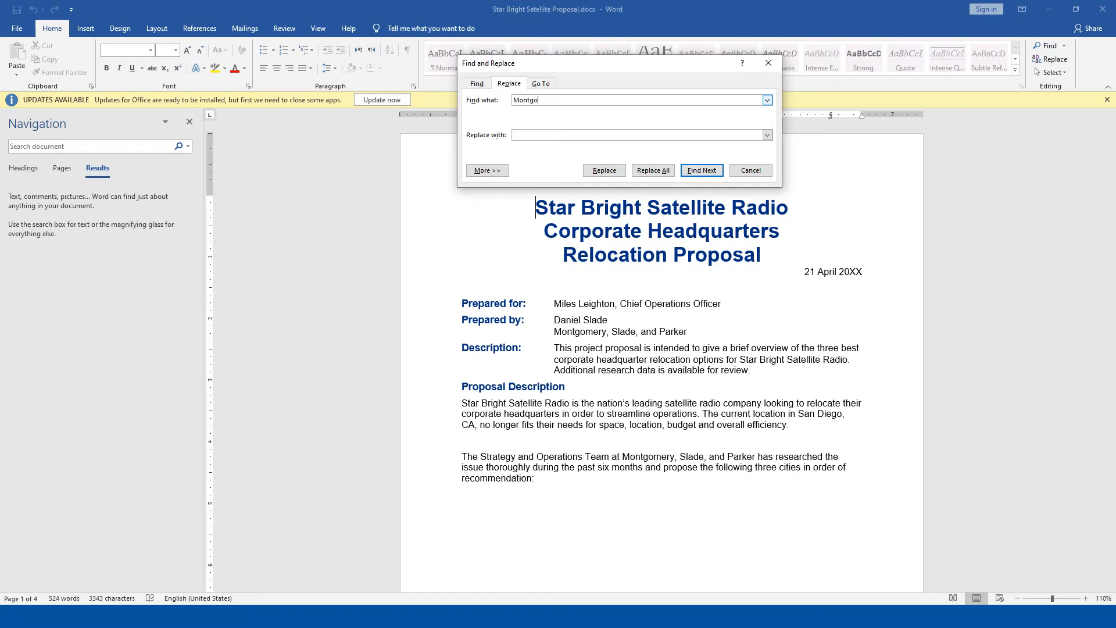
type("mery, Slade and Parker")
left_click(700, 170)
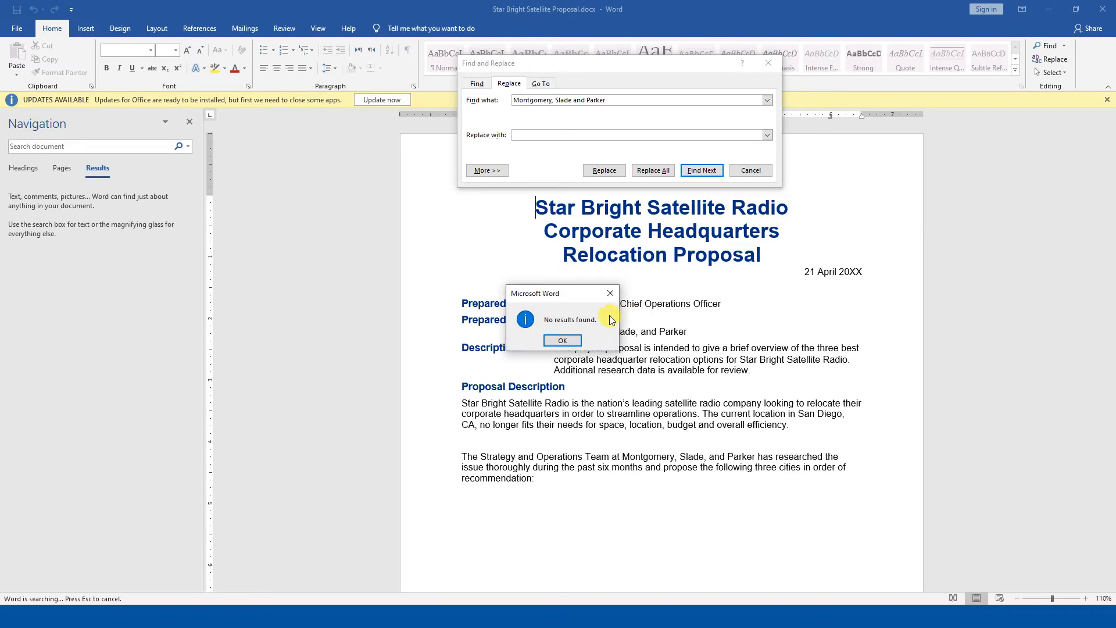
left_click(607, 334)
Copy "Montgomery, Slade, and Parker" from the Prepared by section into the search text, find its occurrences, and close the dialog.
triple_click(673, 263)
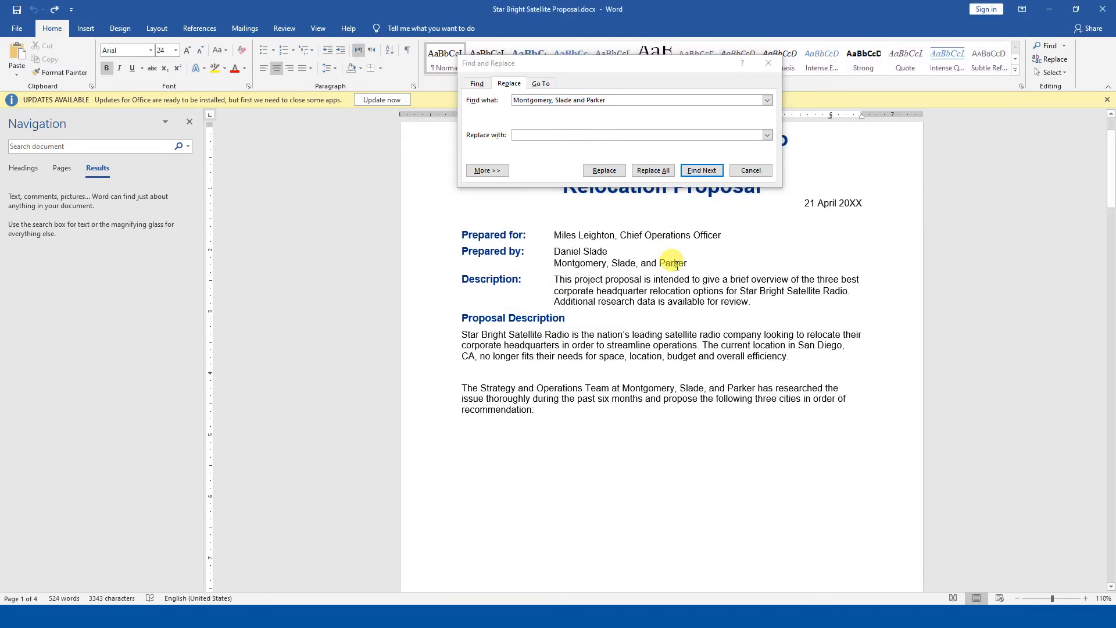
left_click_drag(687, 264, 554, 264)
key("ctrl+c")
left_click(622, 102)
key("ctrl+v")
left_click(697, 170)
left_click(701, 170)
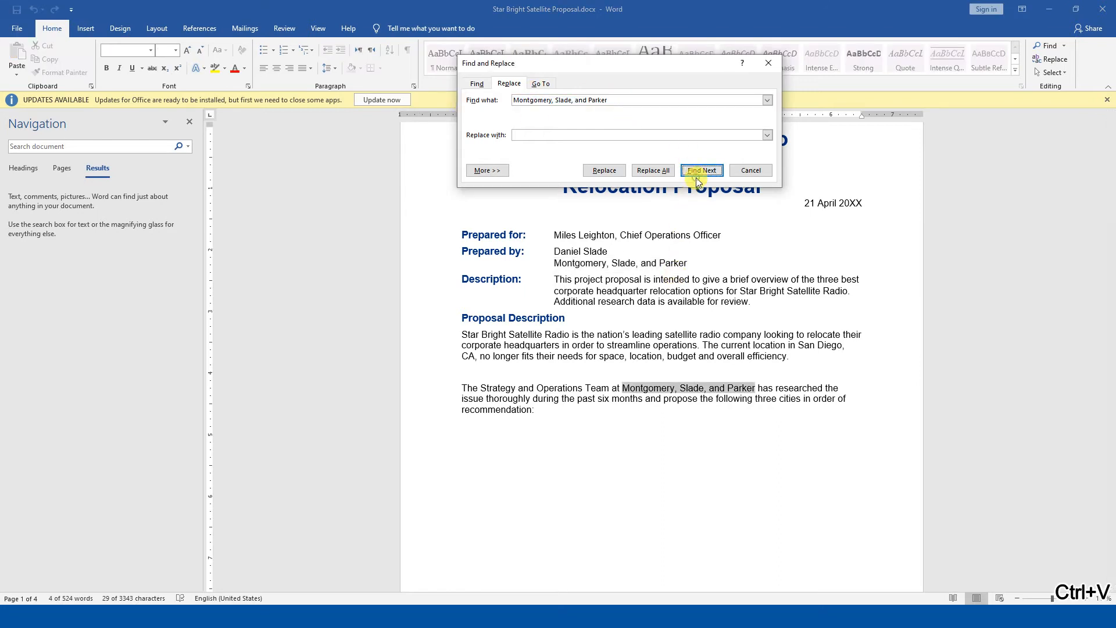
left_click(538, 411)
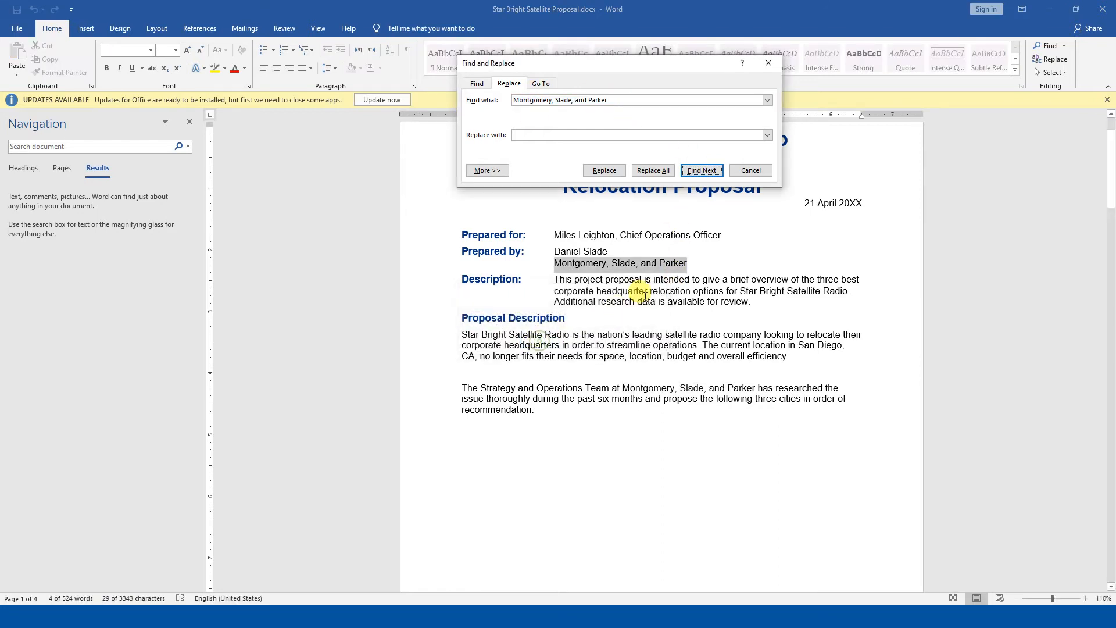
left_click(754, 170)
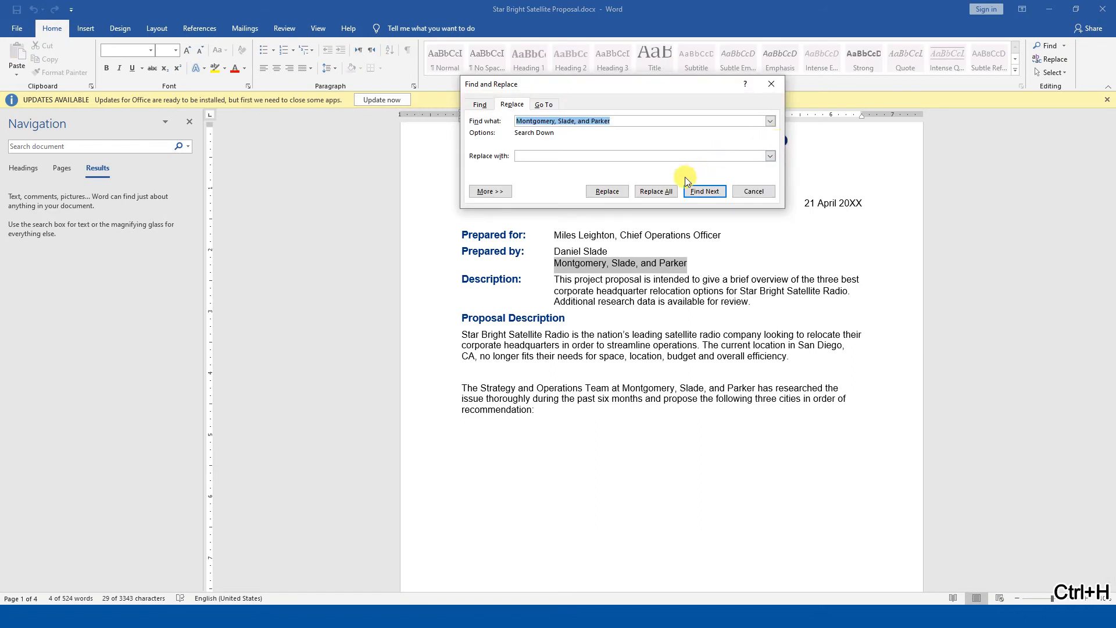
Replace the occurrences of "Montgomery, Slade, and Parker" one by one with "Becker, Steele, and Castillo" and dismiss the message.
key("Tab")
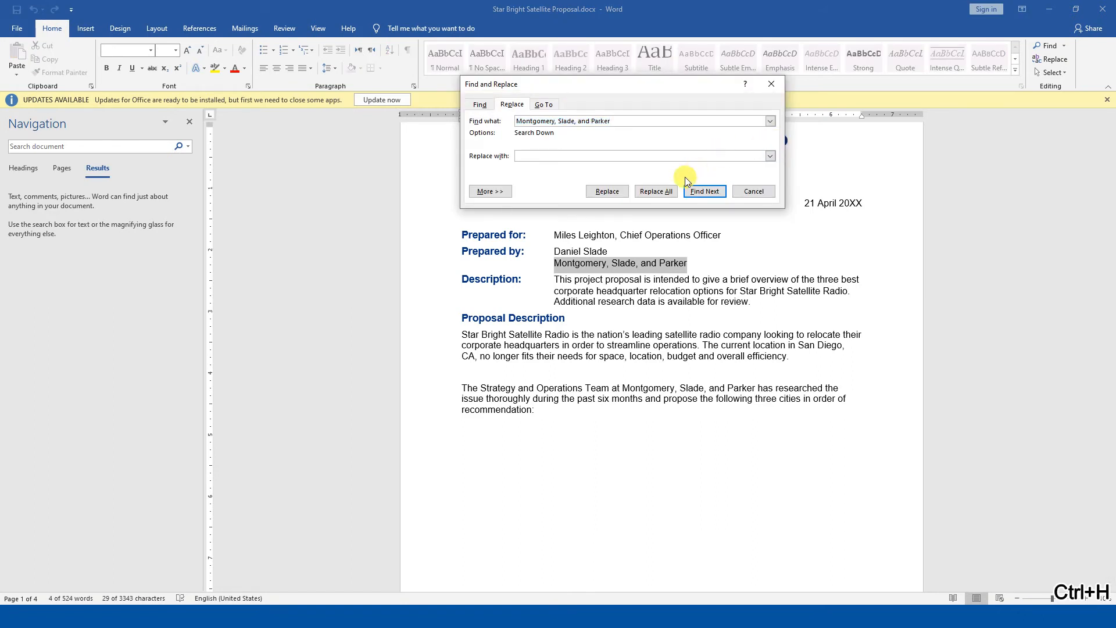
type("Be")
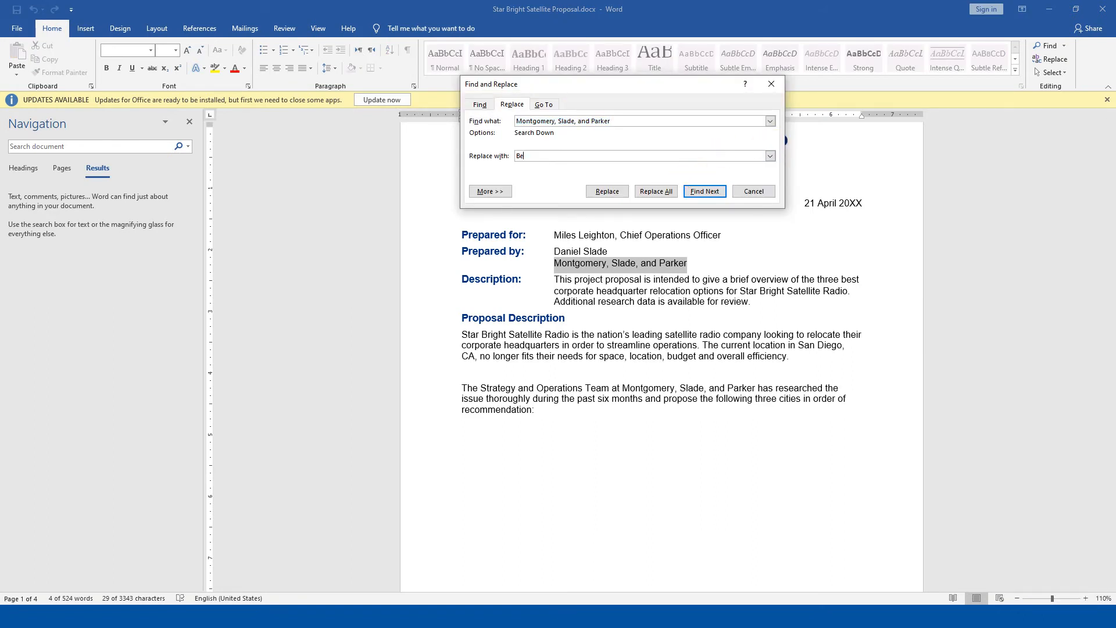
type("cker, Steele , and Casto")
key("BackSpace")
type("illo")
left_click(620, 197)
left_click(617, 194)
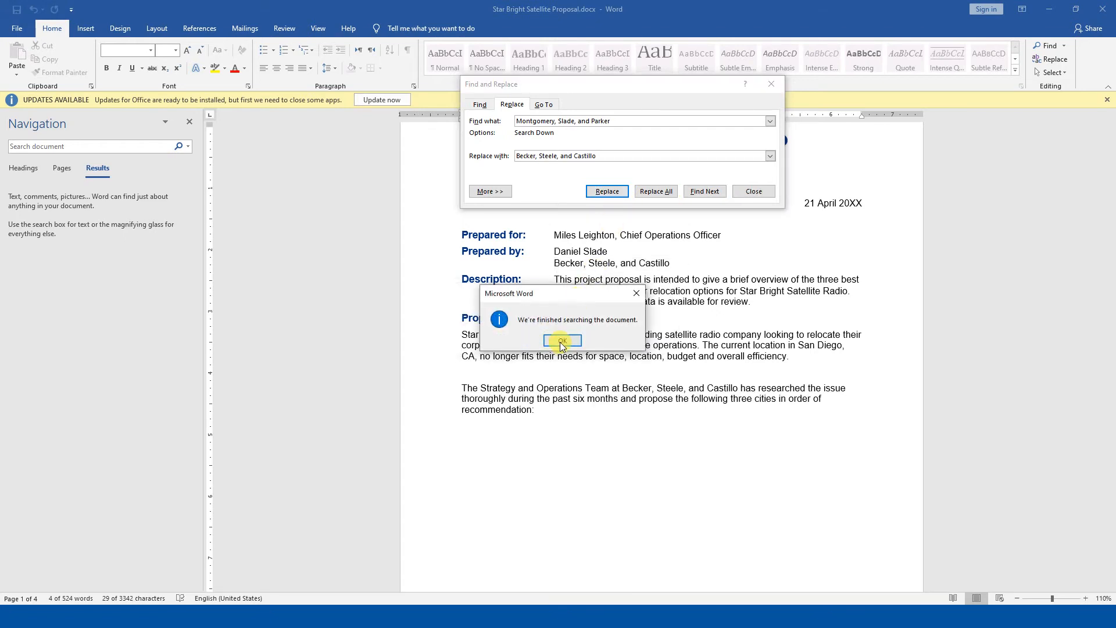
left_click(562, 340)
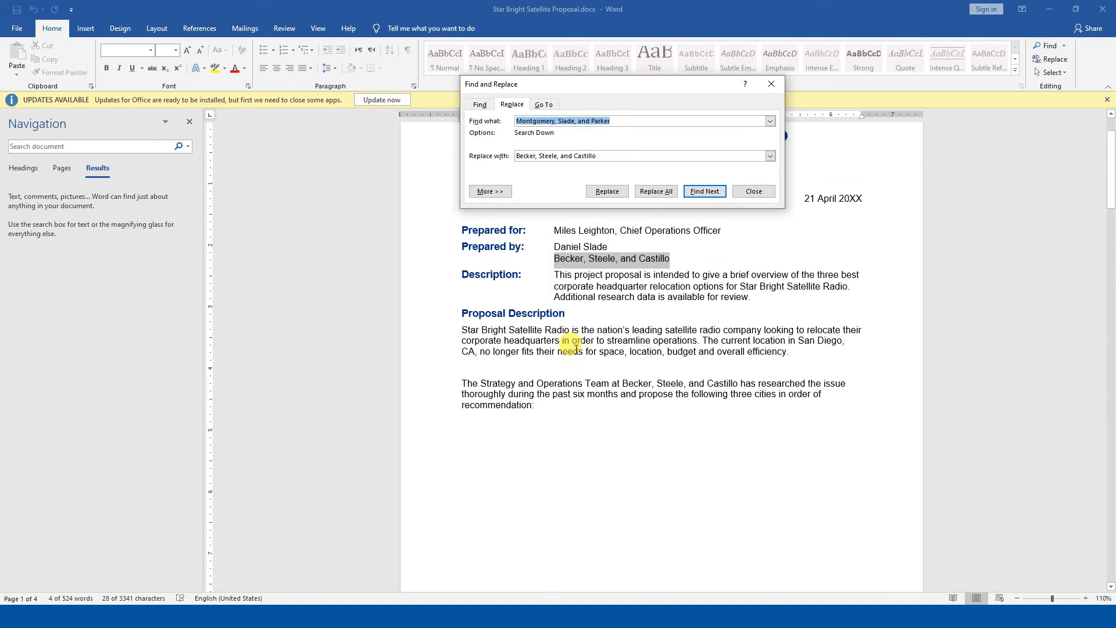
Copy "Becker, Steele, and Castillo" from the Prepared by section into the dialog's search text.
left_click(618, 155)
left_click(625, 250)
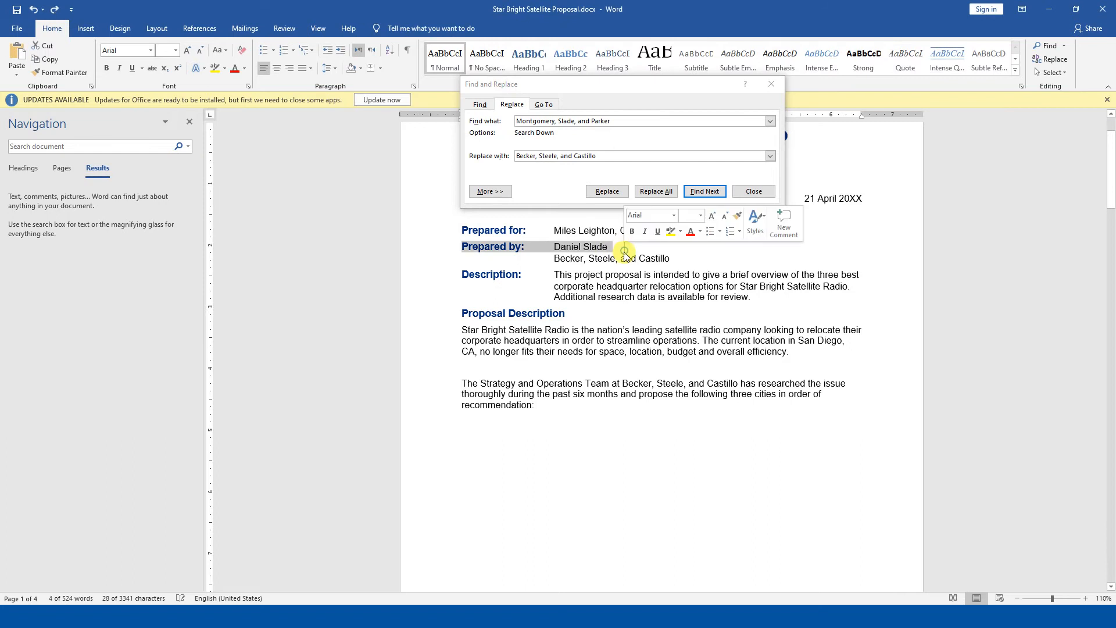
left_click(614, 259)
left_click(614, 260)
left_click_drag(666, 257, 555, 259)
key("ctrl+c")
left_click(622, 123)
key("ctrl+v")
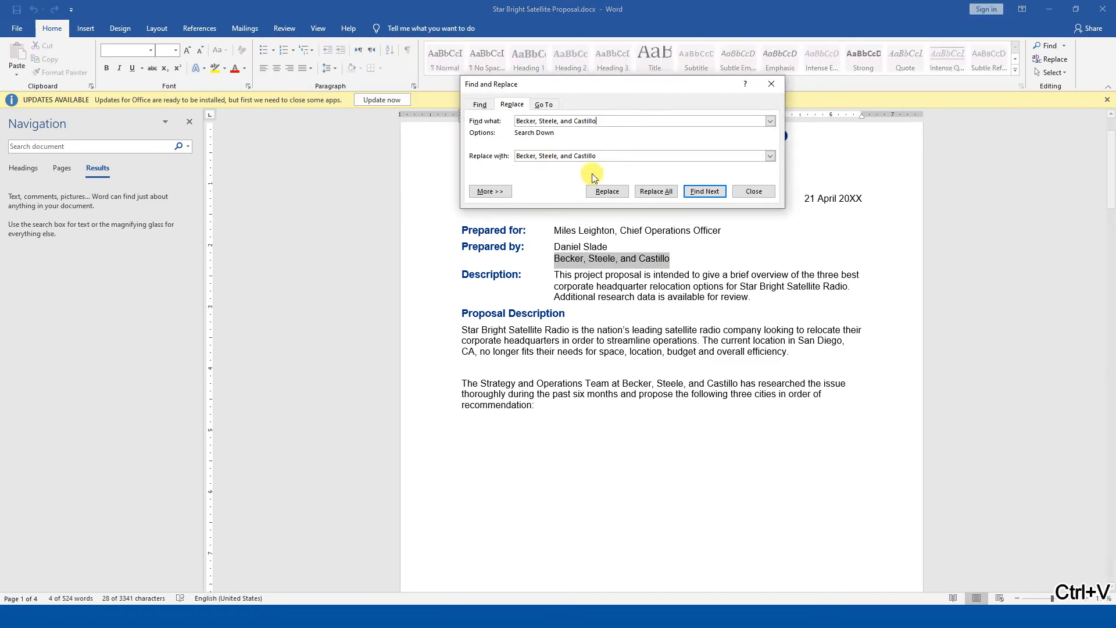
Set the replacement text to "Montgomery, Slade, and Parker".
key("Tab")
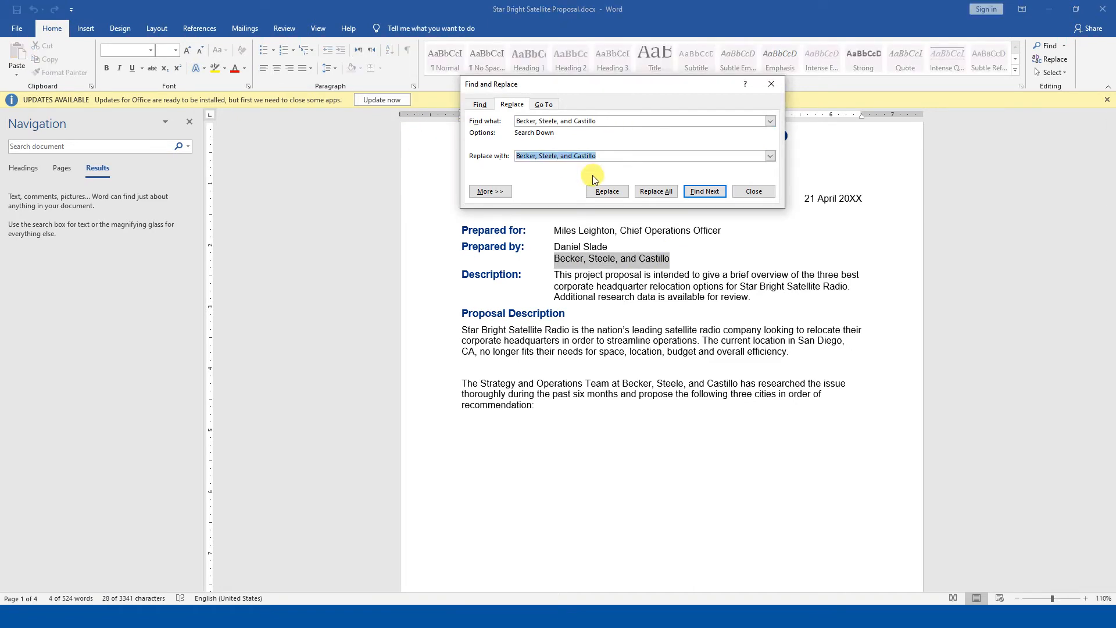
key("ctrl+z")
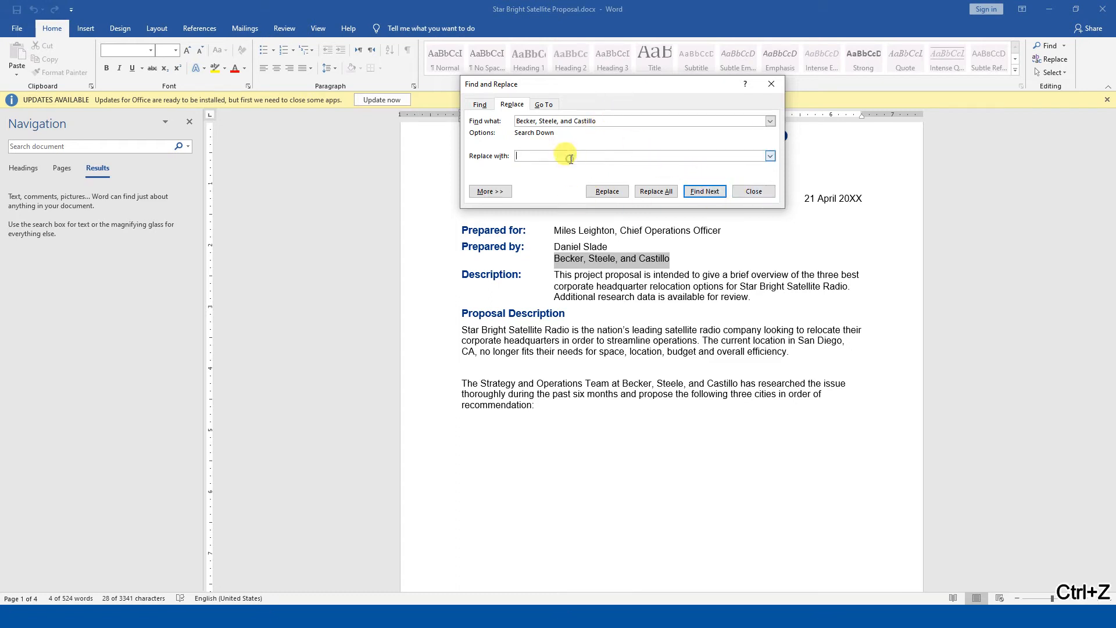
type("Mont")
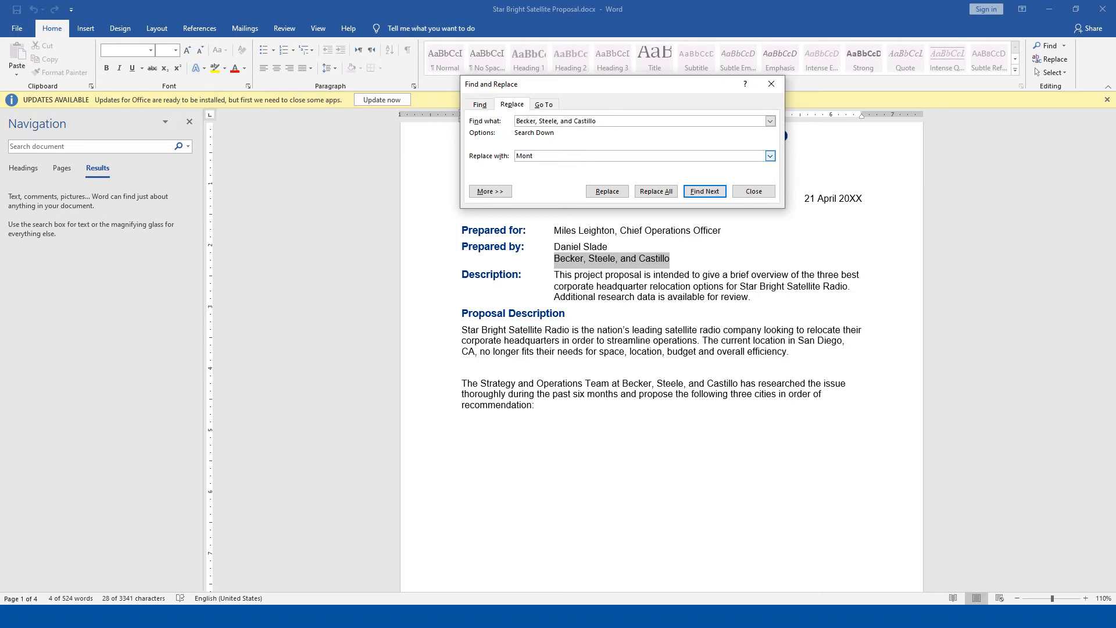
type("gomery")
type(", Sa")
type("lade")
type(",  and Parke")
type("r")
Replace all occurrences of the firm name, continuing from the beginning, then close the dialog and undo the replacement.
left_click(655, 191)
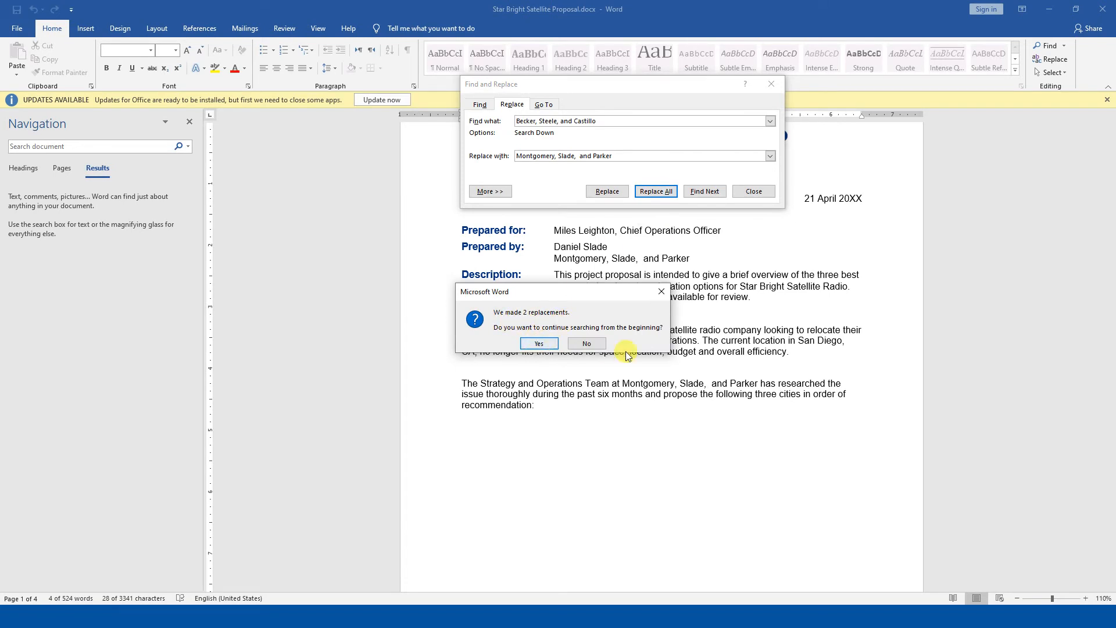
left_click(536, 344)
left_click(563, 341)
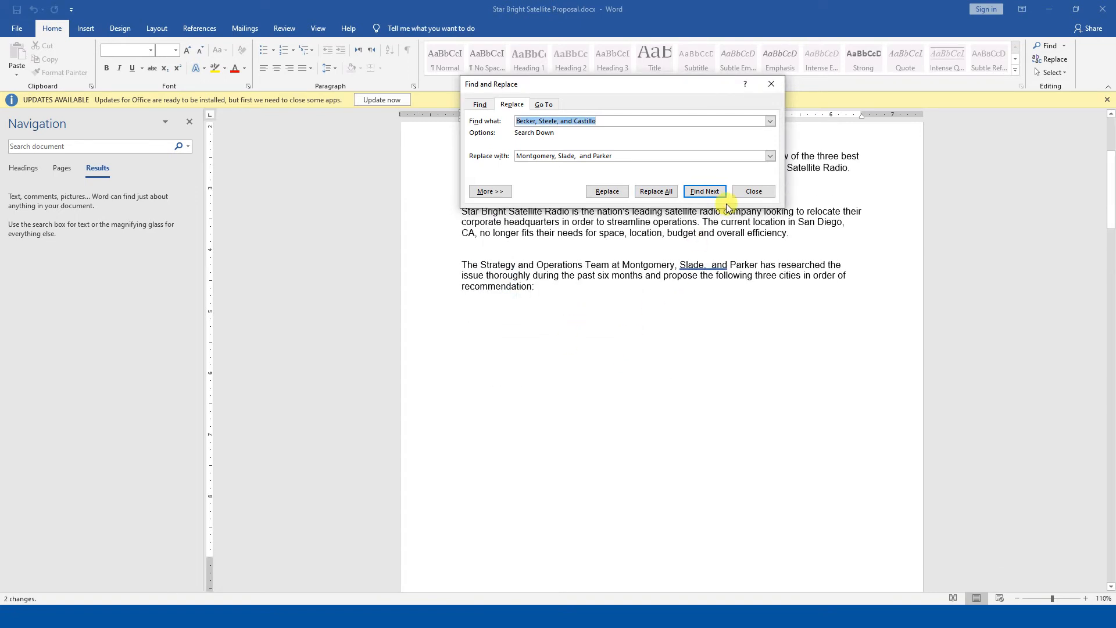
left_click(752, 190)
key("ctrl+z")
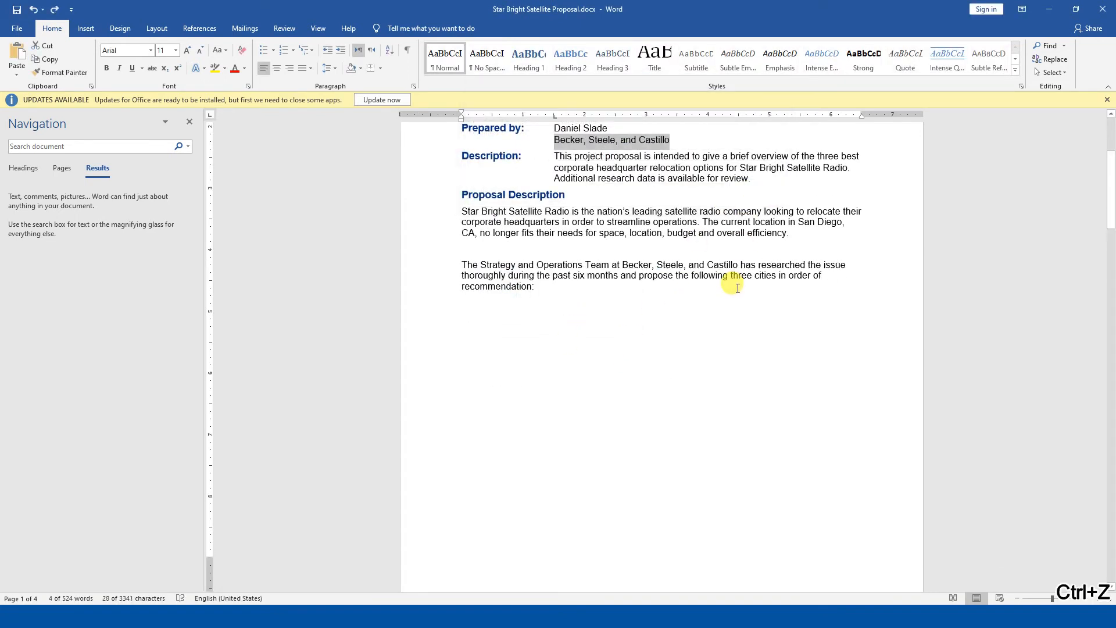
scroll(665, 336, "up", 4)
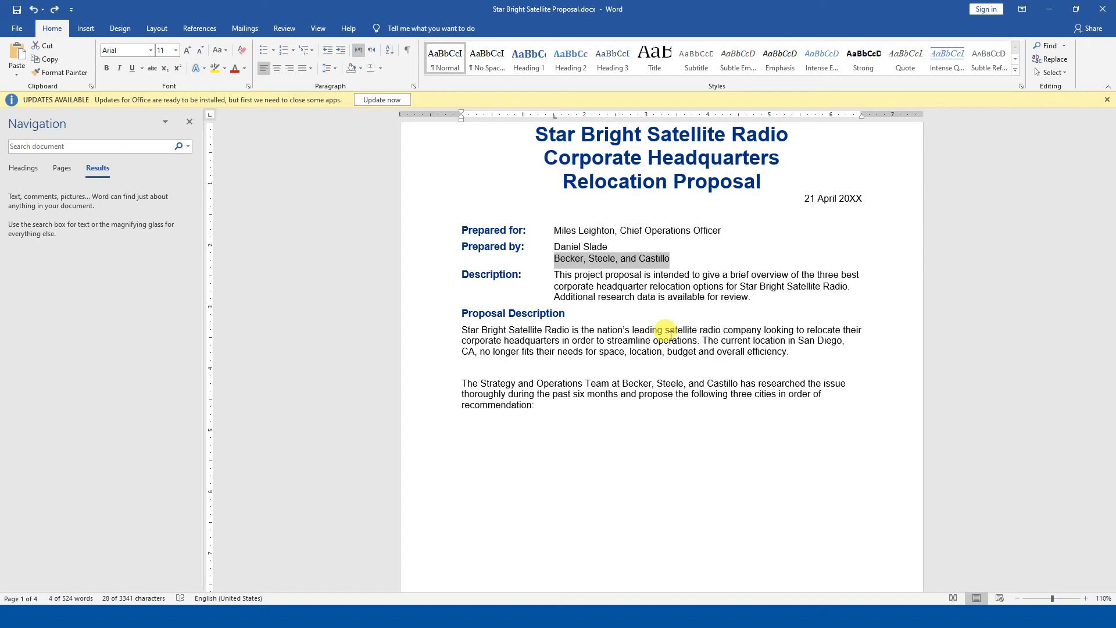
Hide the Navigation pane and show it again.
left_click(318, 34)
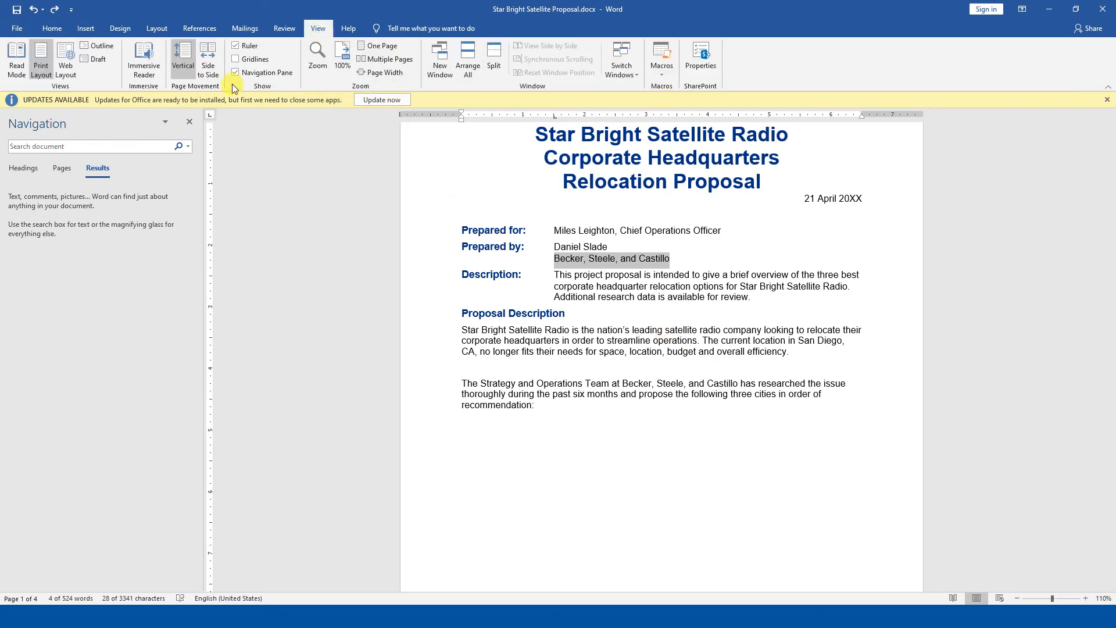
left_click(266, 74)
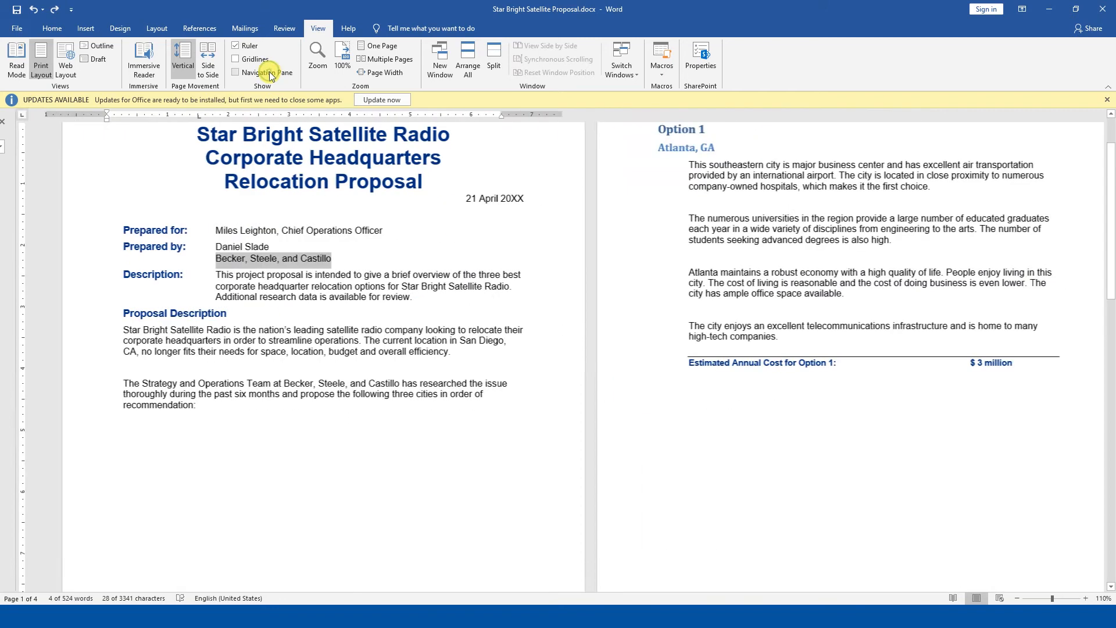
left_click(266, 75)
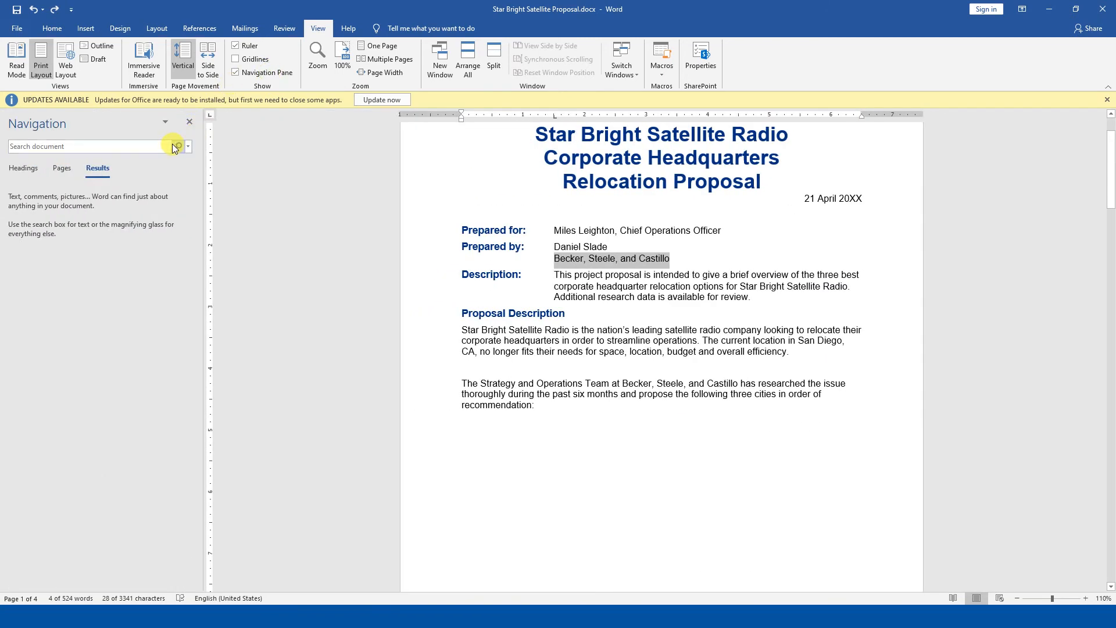
Reopen the Replace dialog from the Navigation pane's search options and expand its additional options for the replacement text.
left_click(179, 147)
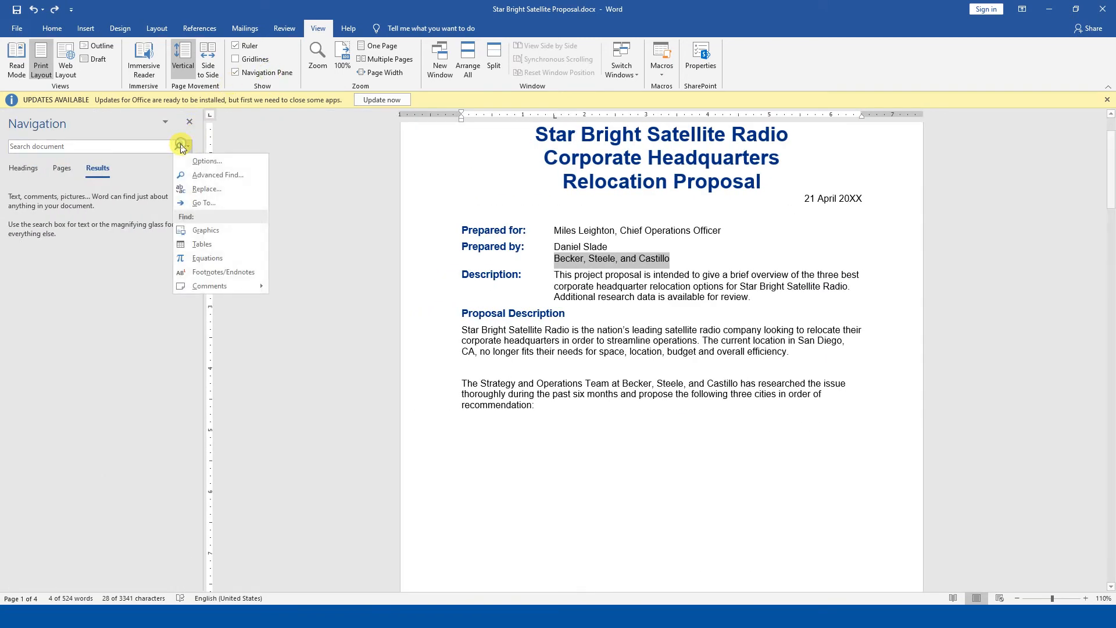
left_click(216, 187)
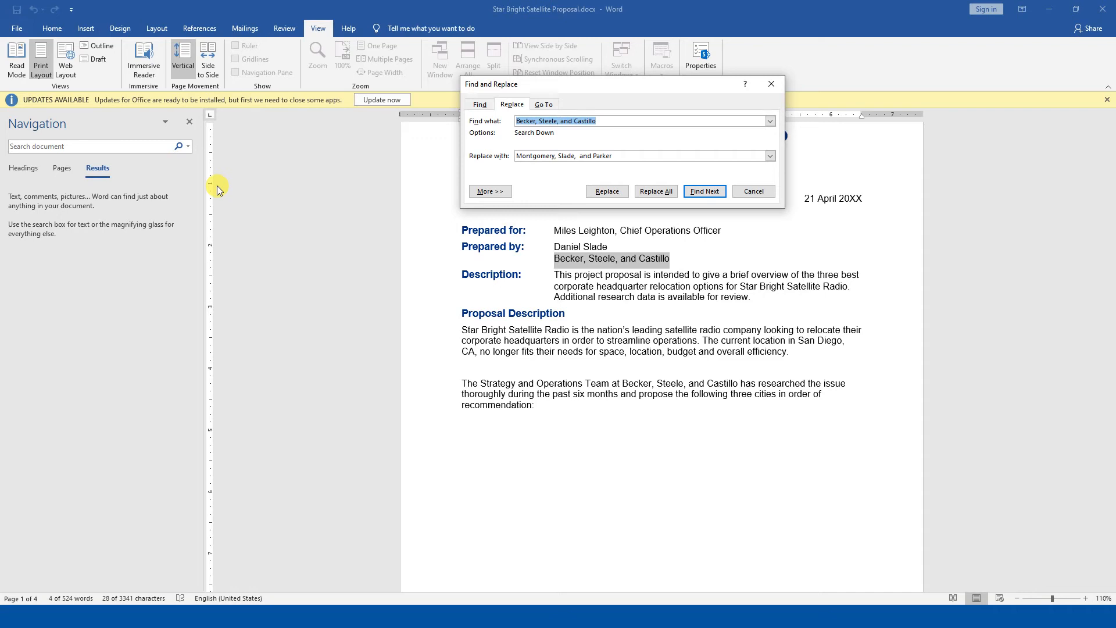
left_click(552, 162)
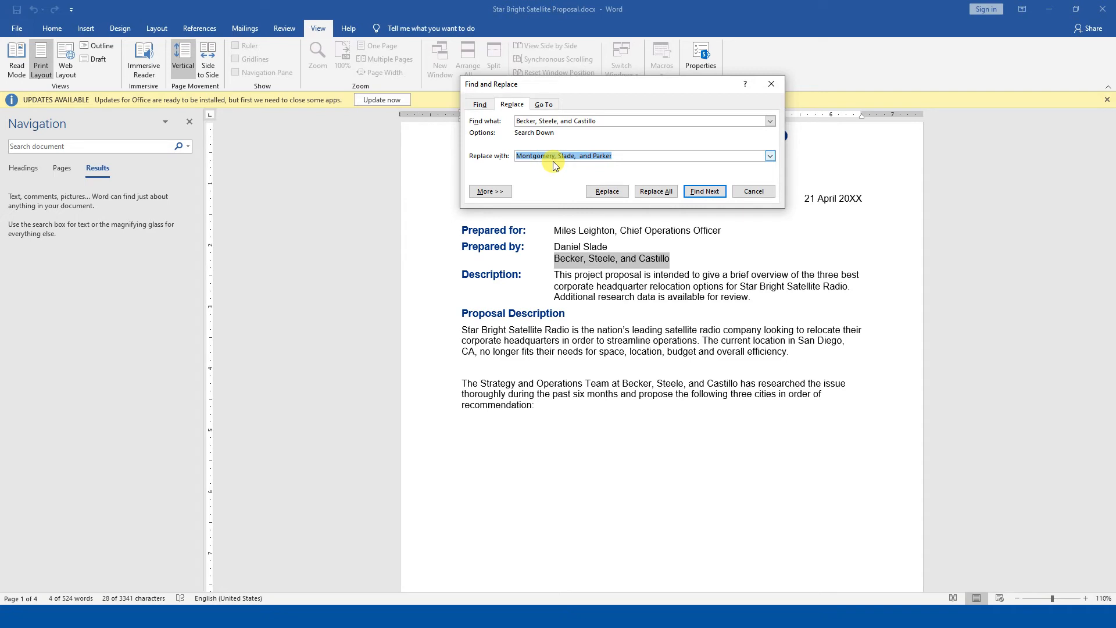
left_click(490, 191)
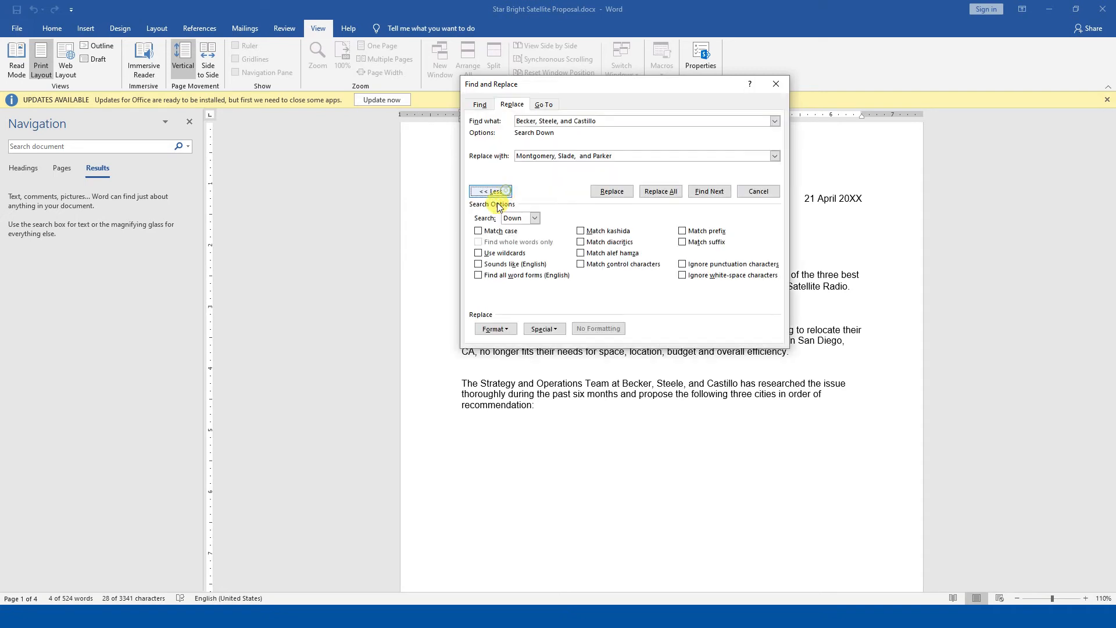
left_click(511, 335)
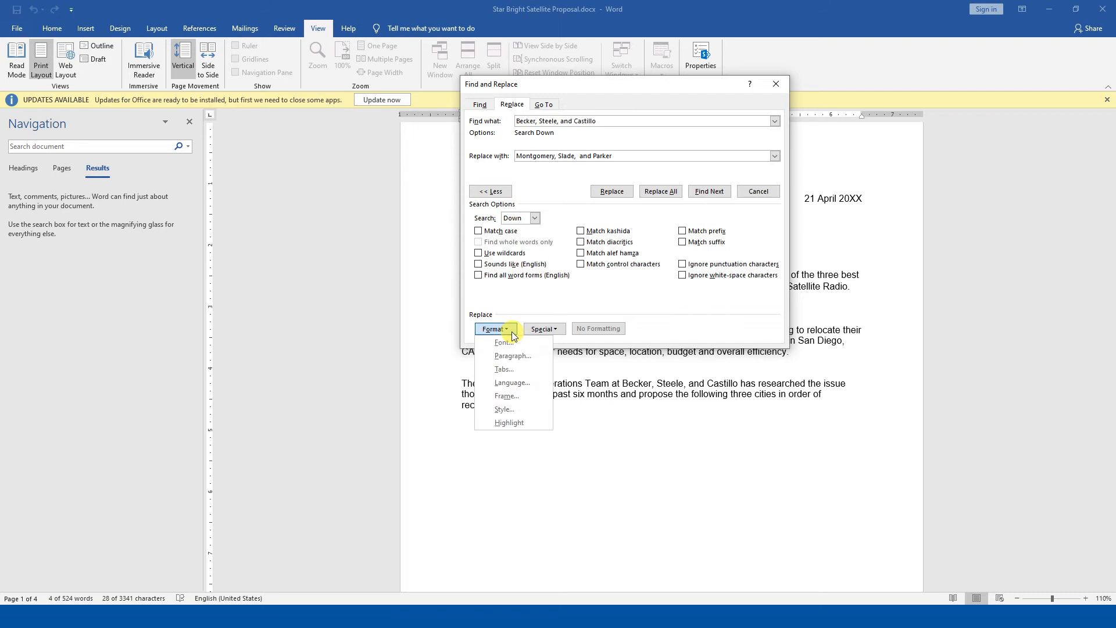
left_click(511, 343)
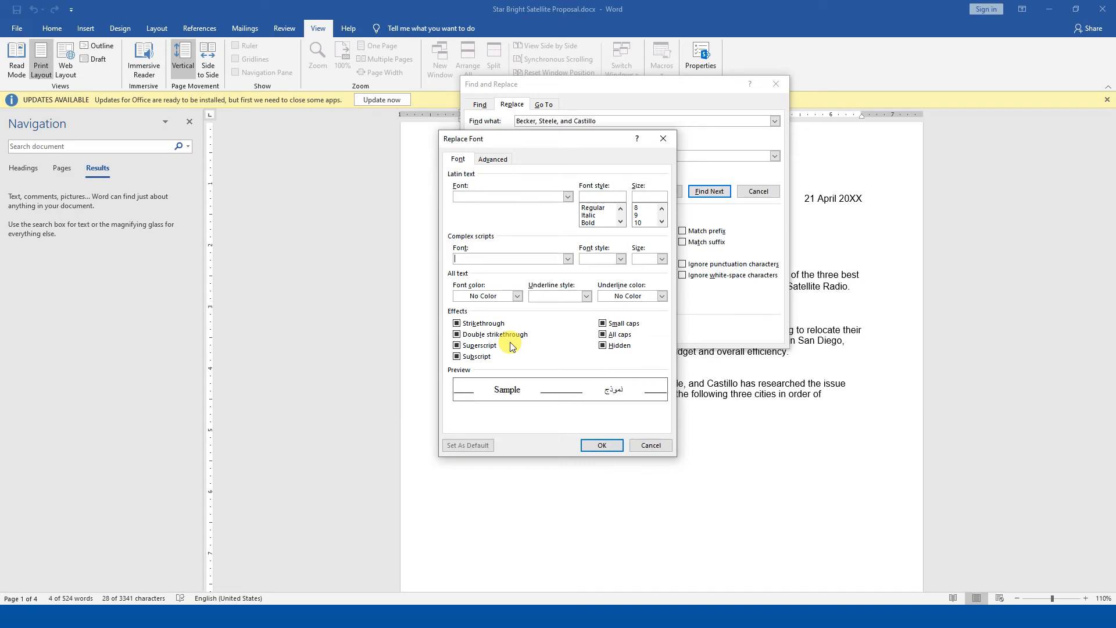
key("Escape")
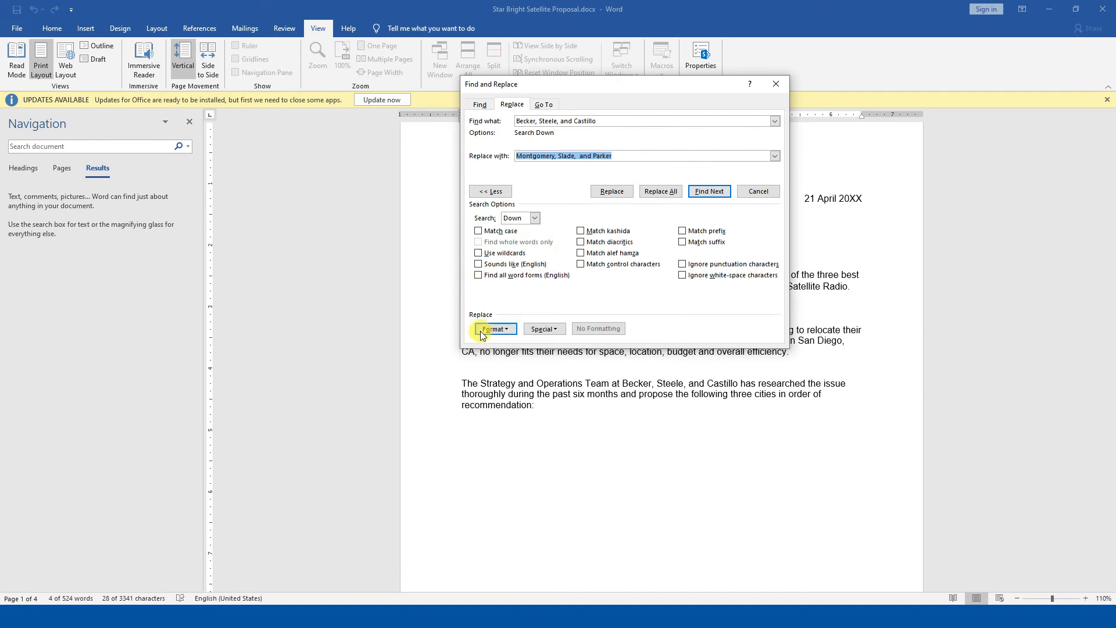
Open the font formatting for the replacement text and set its Latin text font to Garamond.
left_click(493, 329)
left_click(498, 344)
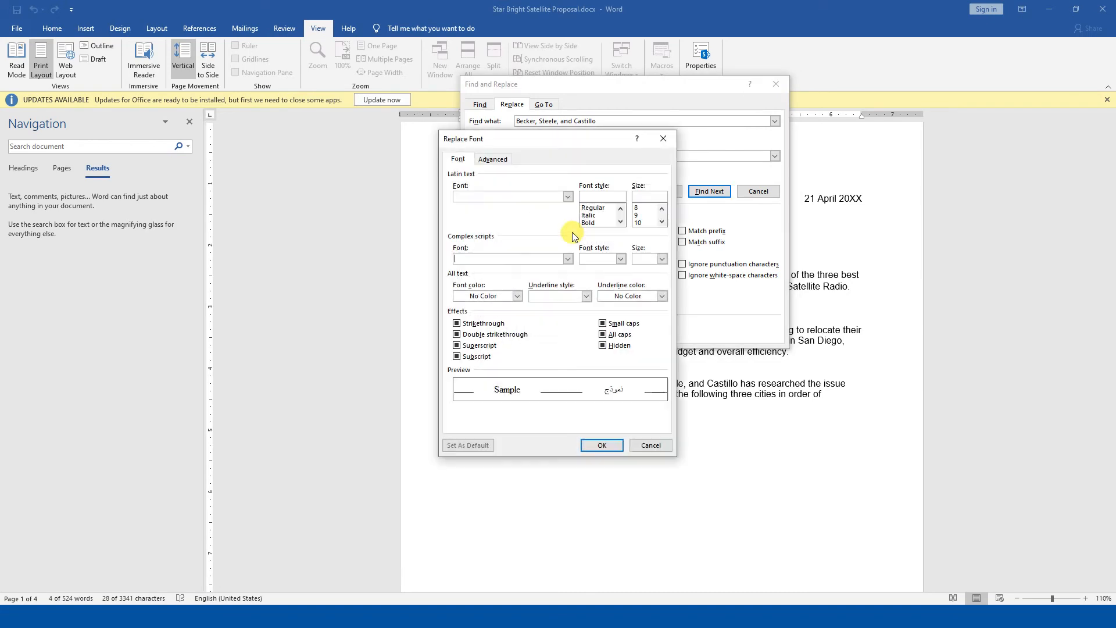
left_click(568, 200)
scroll(514, 237, "down", 20)
scroll(511, 239, "down", 20)
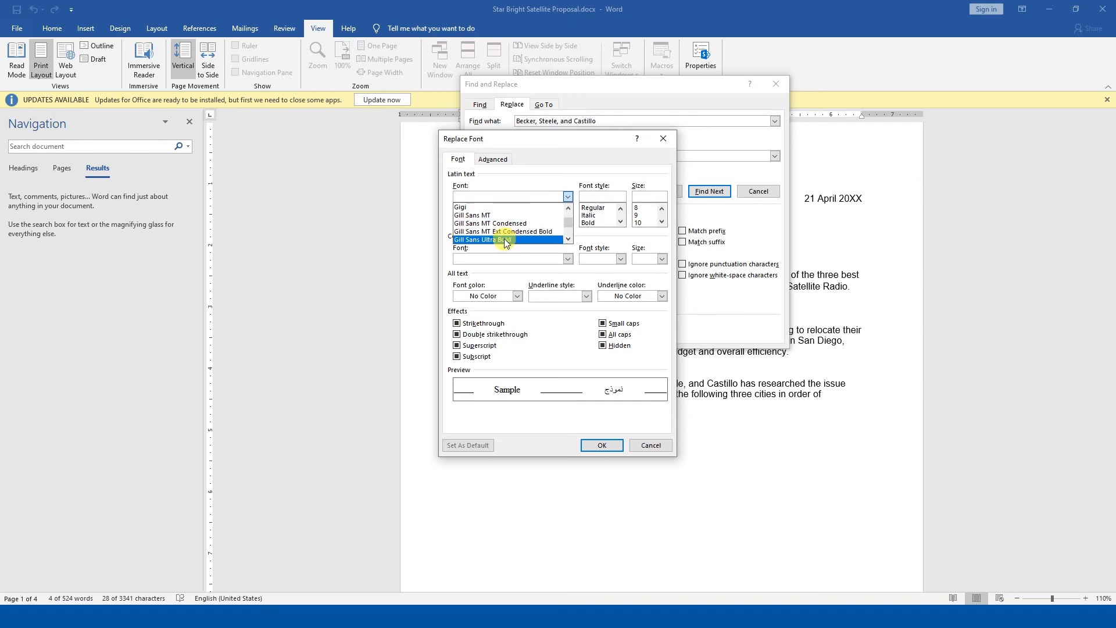
scroll(493, 236, "up", 1)
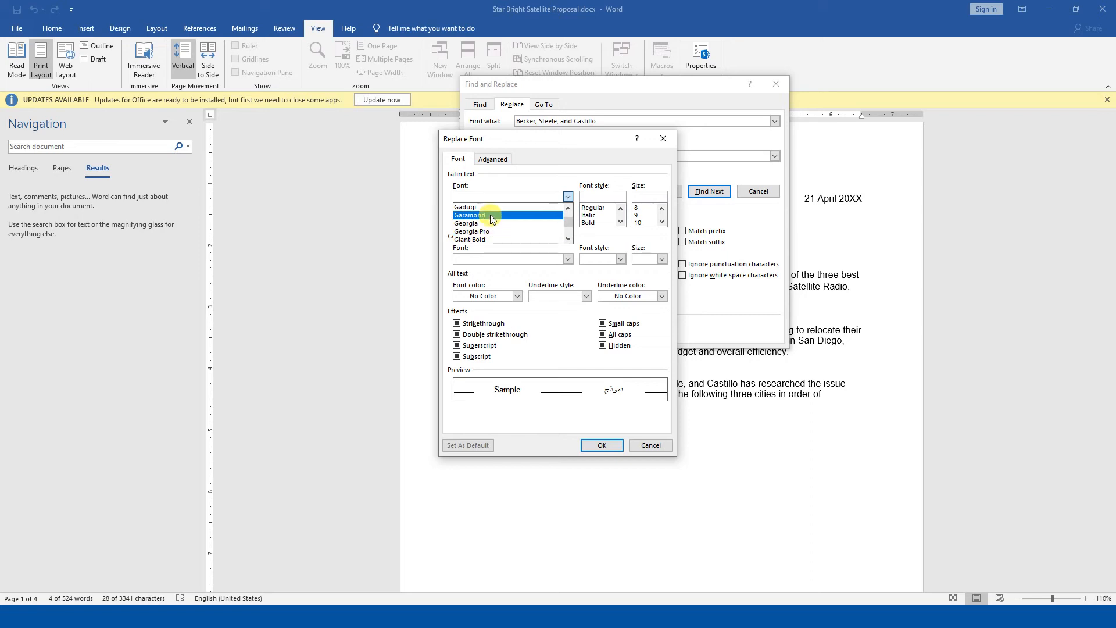
left_click(490, 215)
key("Tab")
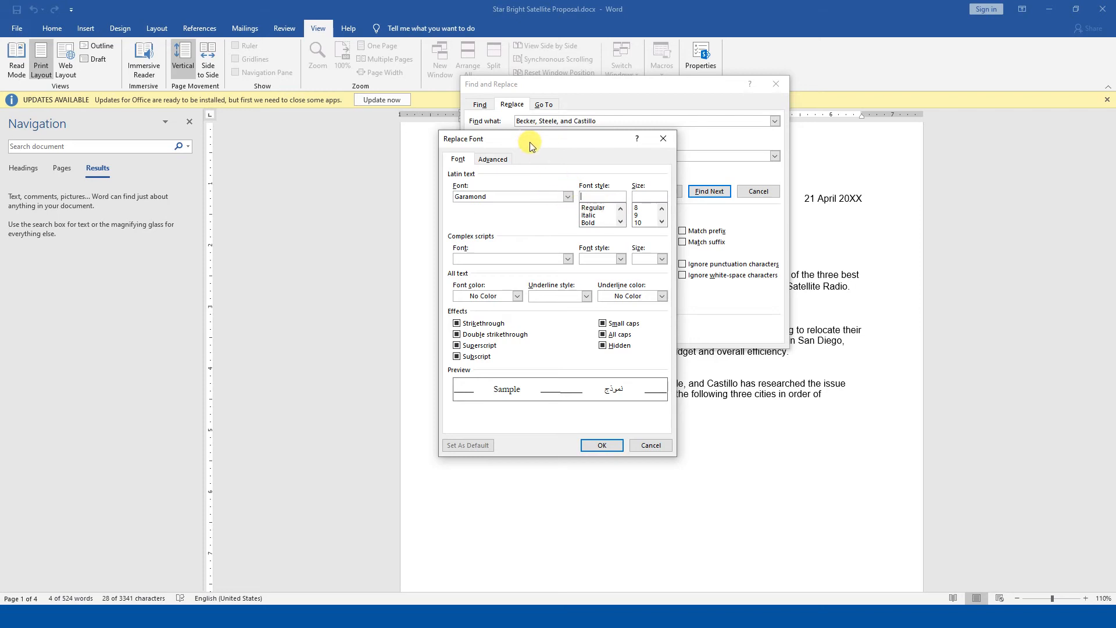
Set the replacement text's font style to Bold Italic and its size to 14.
left_click_drag(528, 144, 632, 202)
left_click(724, 280)
left_click(714, 281)
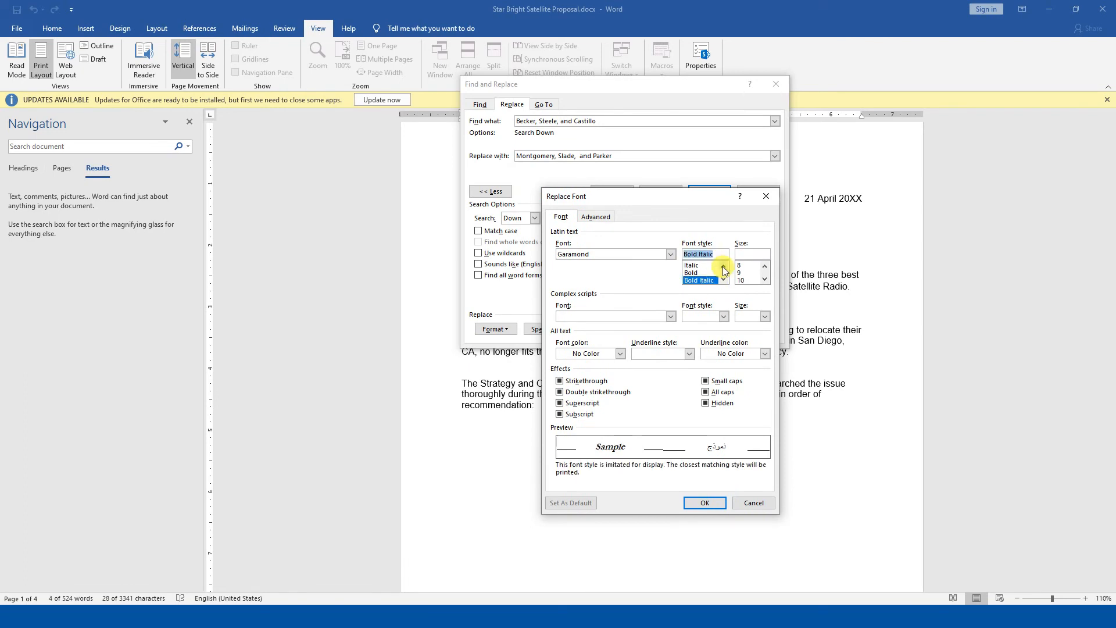
left_click(766, 280)
left_click(766, 280)
left_click(766, 280)
left_click(744, 280)
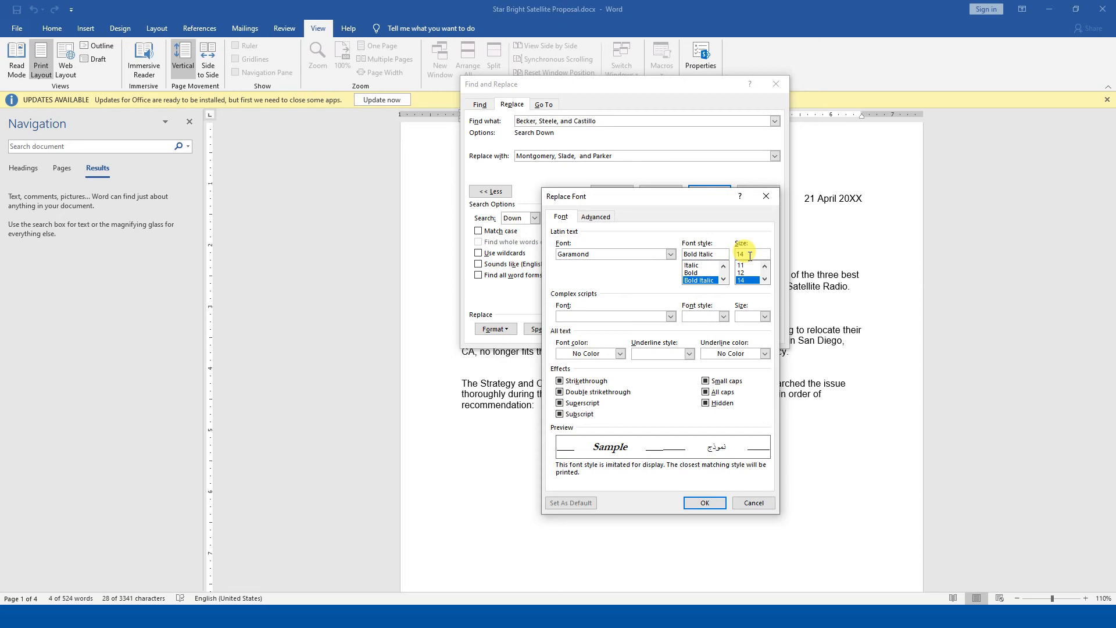
Set the replacement text's font color to Dark Red and apply the font formatting.
left_click(672, 316)
left_click(673, 316)
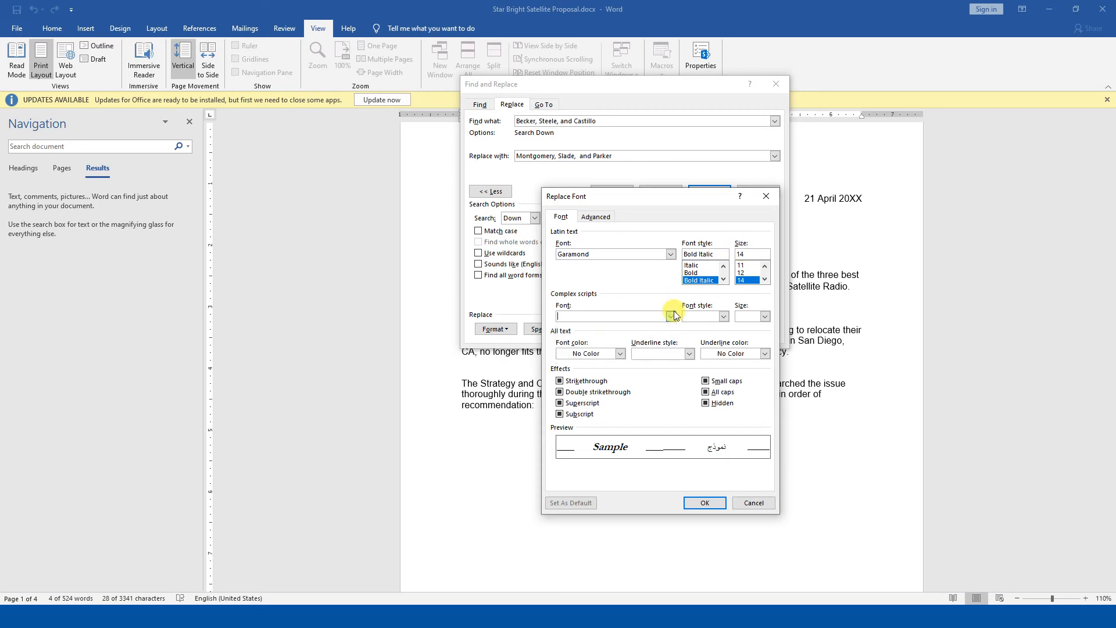
left_click(619, 354)
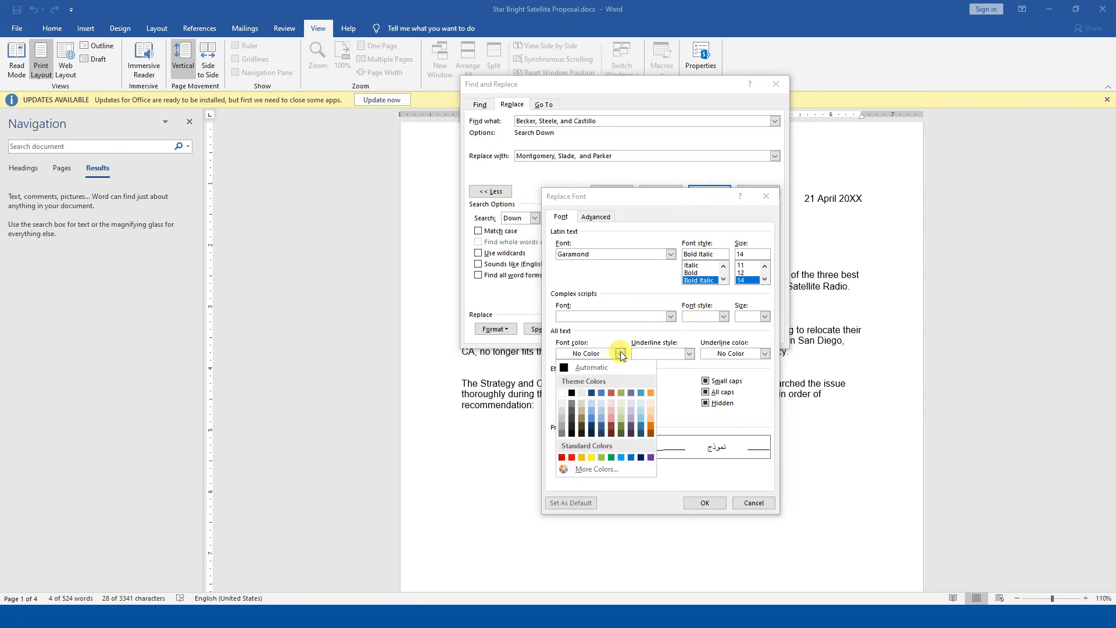
left_click(562, 458)
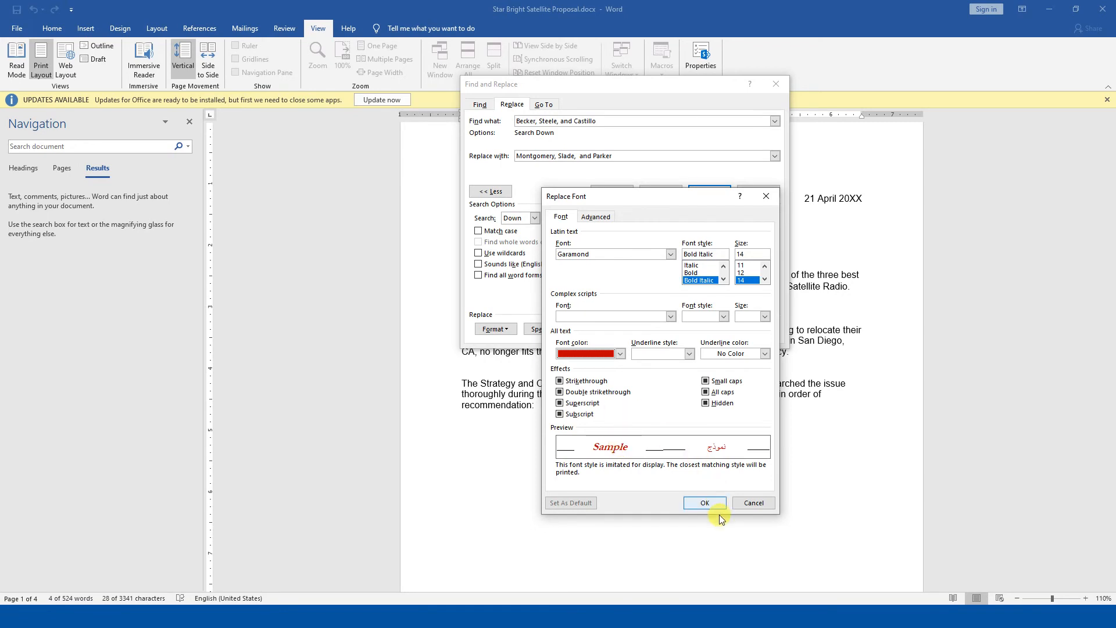
left_click(706, 504)
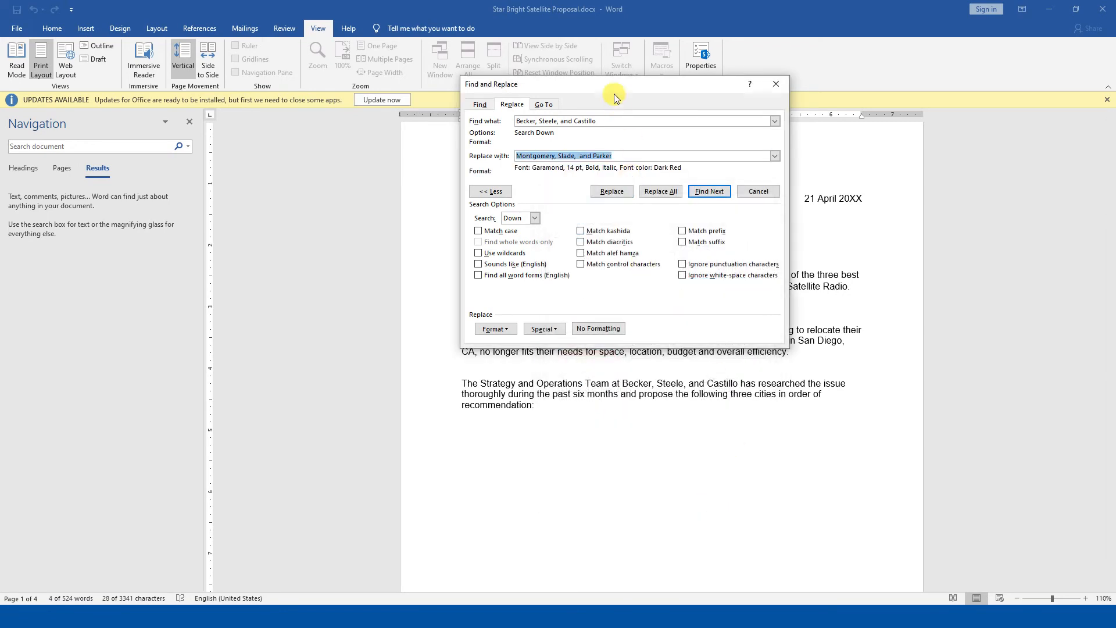
Replace all occurrences of "Becker, Steele, and Castillo" with the formatted replacement text, continuing the search from the beginning.
left_click_drag(628, 84, 653, 168)
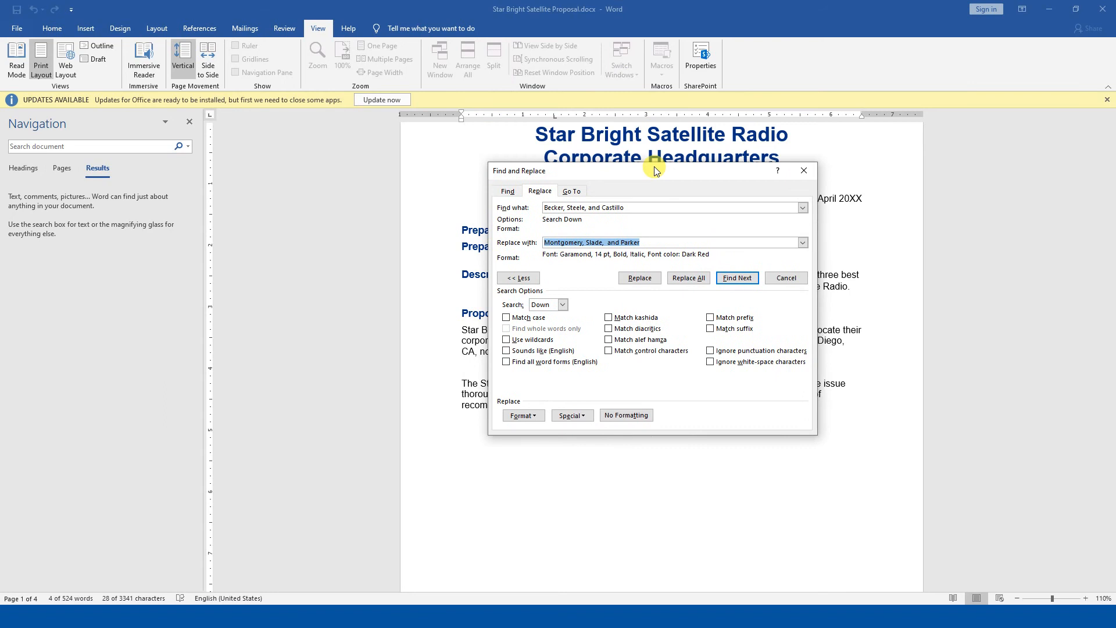
left_click(689, 278)
left_click(540, 342)
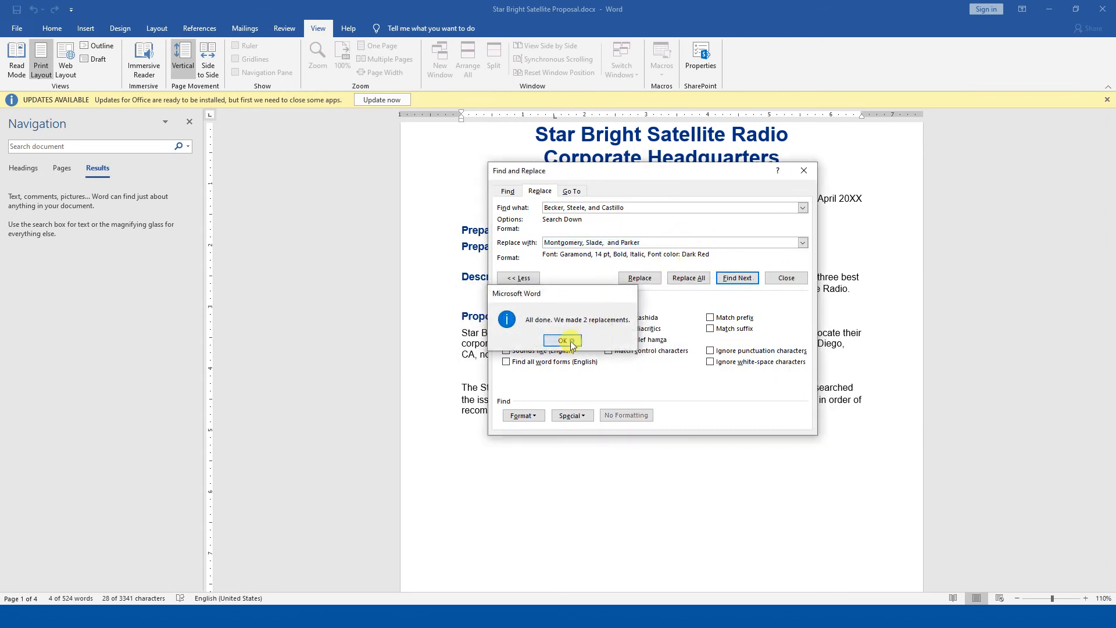
Move the Find and Replace dialog off the replaced firm names and examine the available formatting and special-character options.
left_click_drag(615, 180, 645, 300)
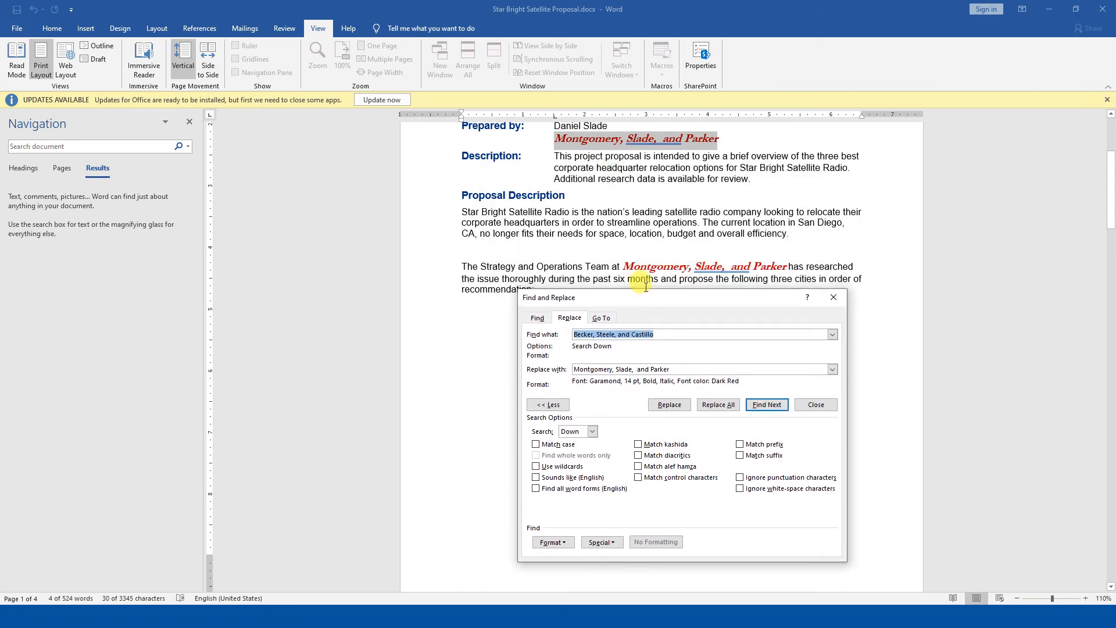
scroll(655, 217, "up", 3)
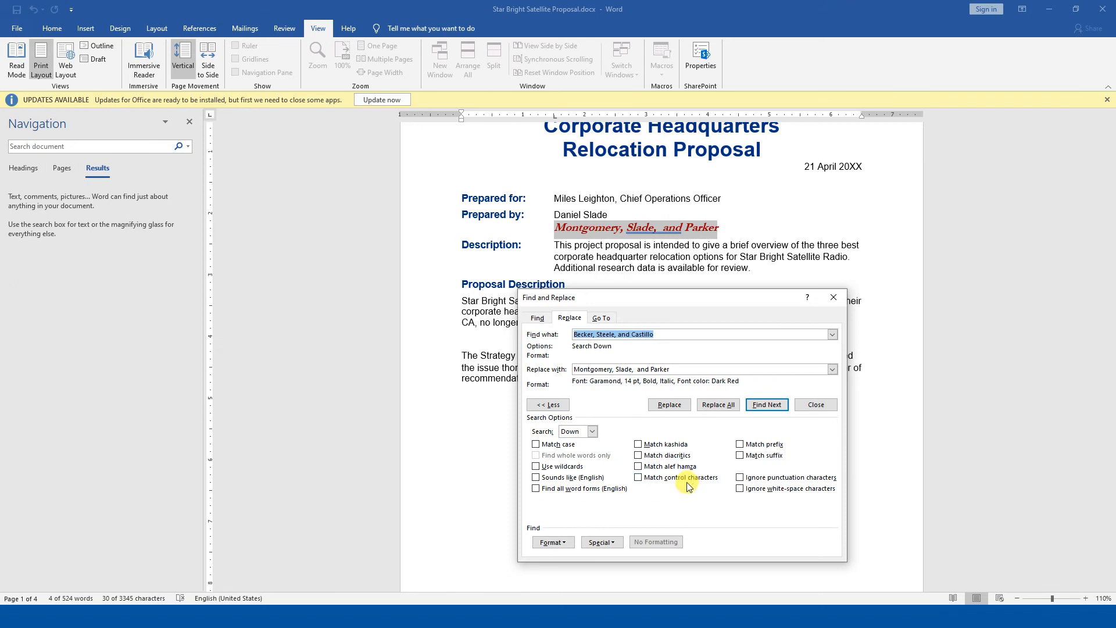
left_click(552, 542)
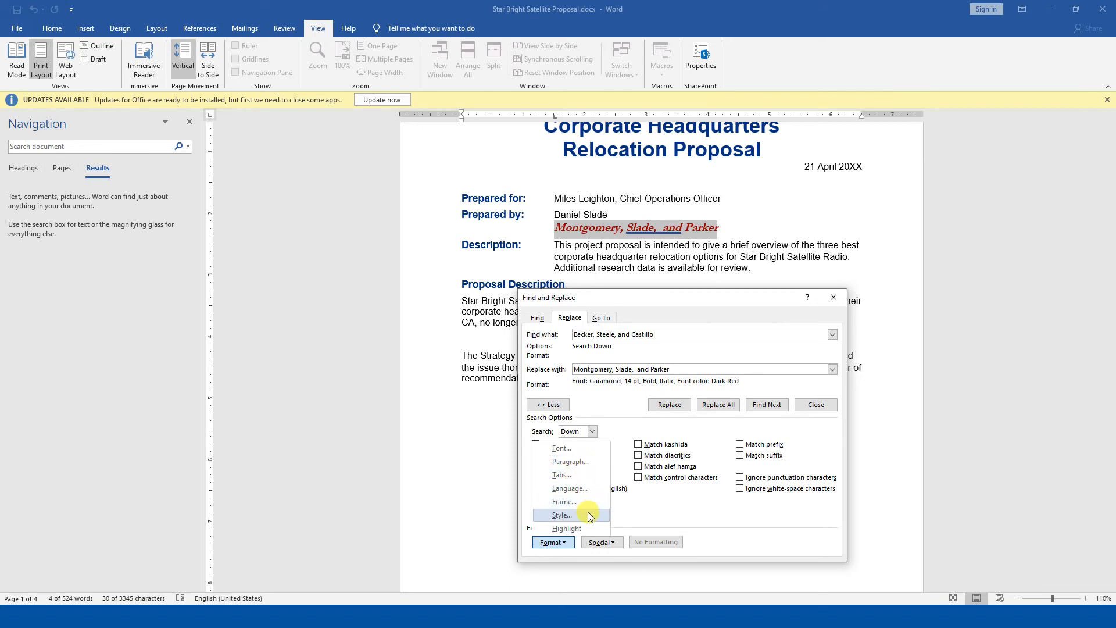
left_click(606, 542)
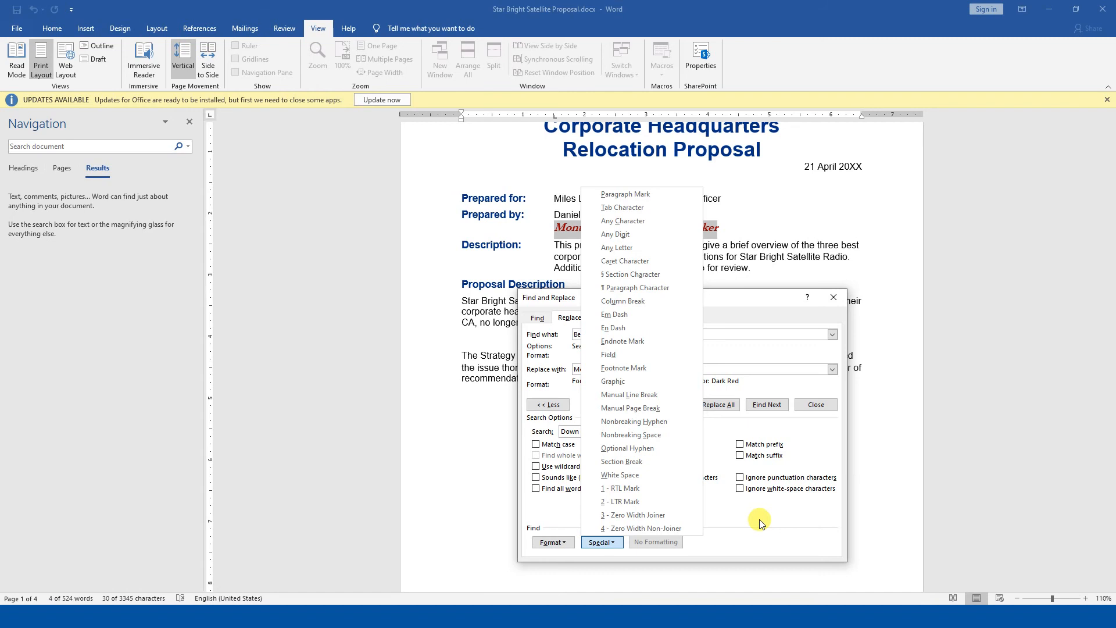
left_click(689, 547)
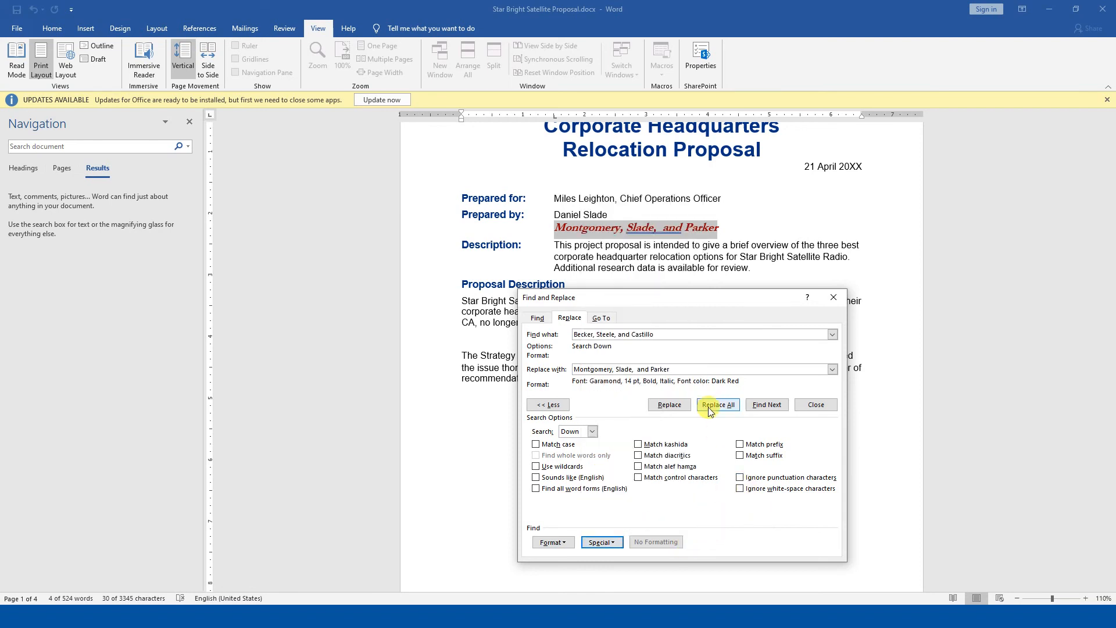
Clear the formatting from the replacement text and run Replace All, declining to continue the search from the beginning.
left_click(663, 334)
left_click(679, 366)
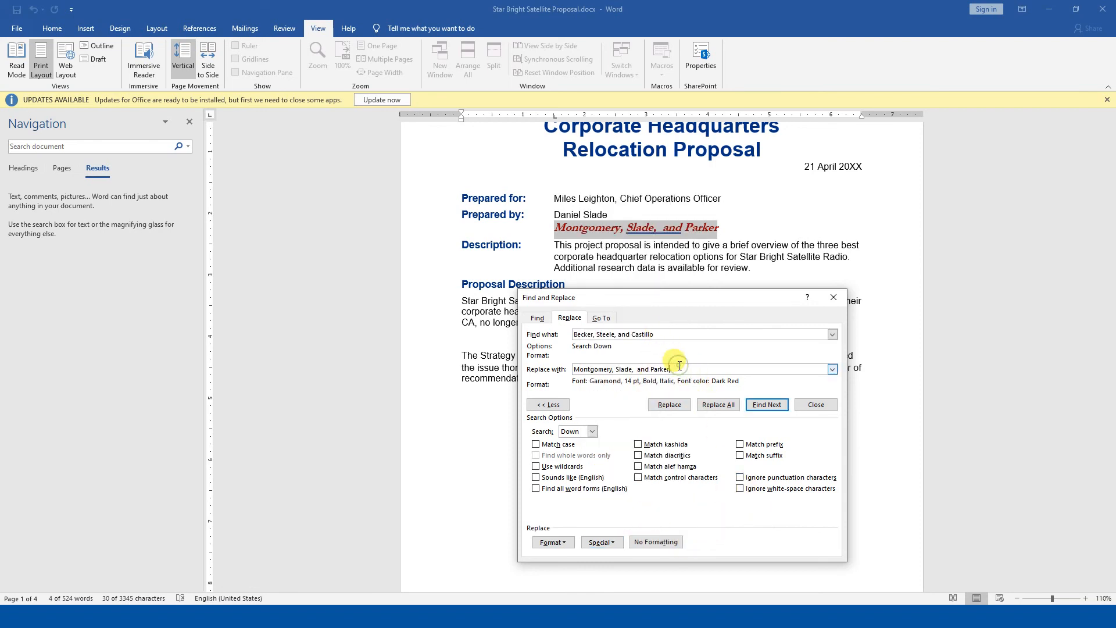
left_click(665, 541)
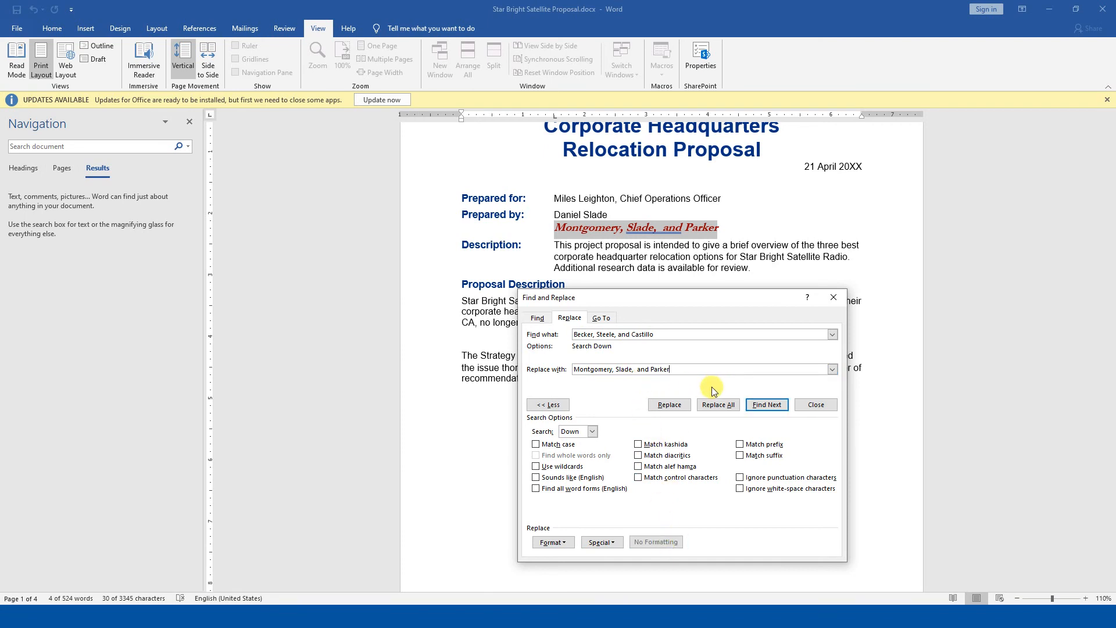
left_click(722, 407)
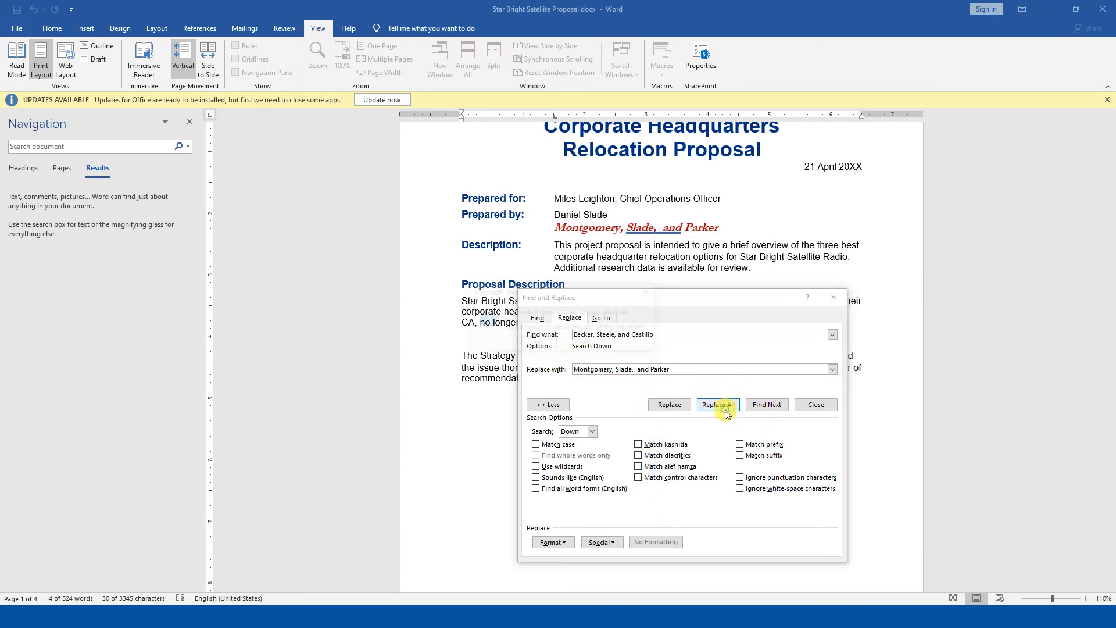
left_click(586, 344)
Copy "Montgomery, Slade, and Parker" from the replacement text into the search text and replace all occurrences, continuing from the beginning.
key("Tab")
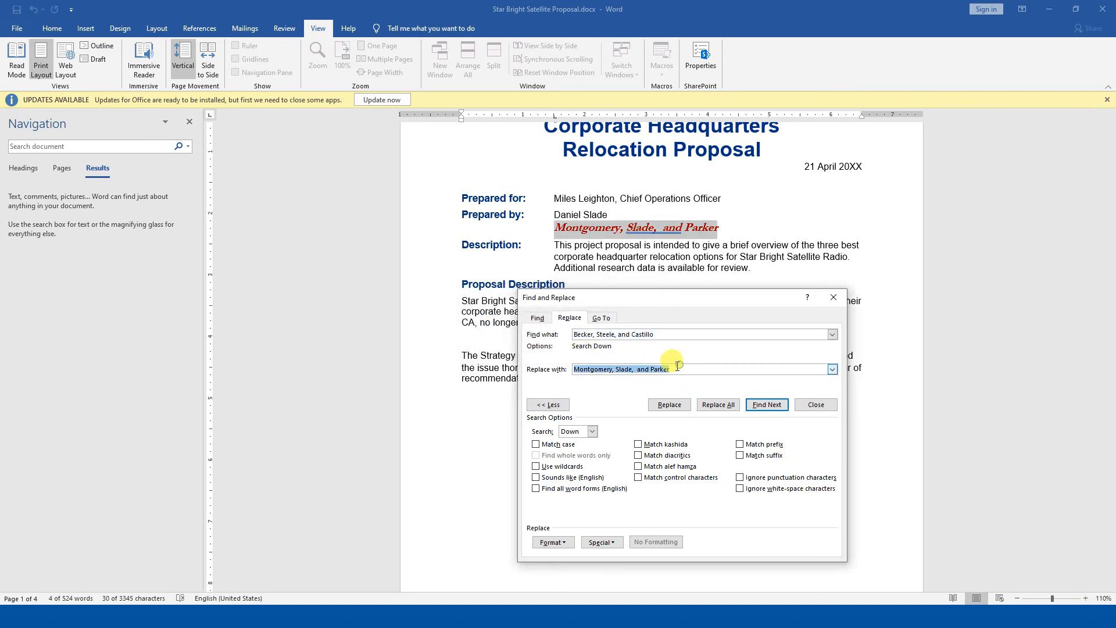
key("ctrl+c")
key("shift+Tab")
key("ctrl+v")
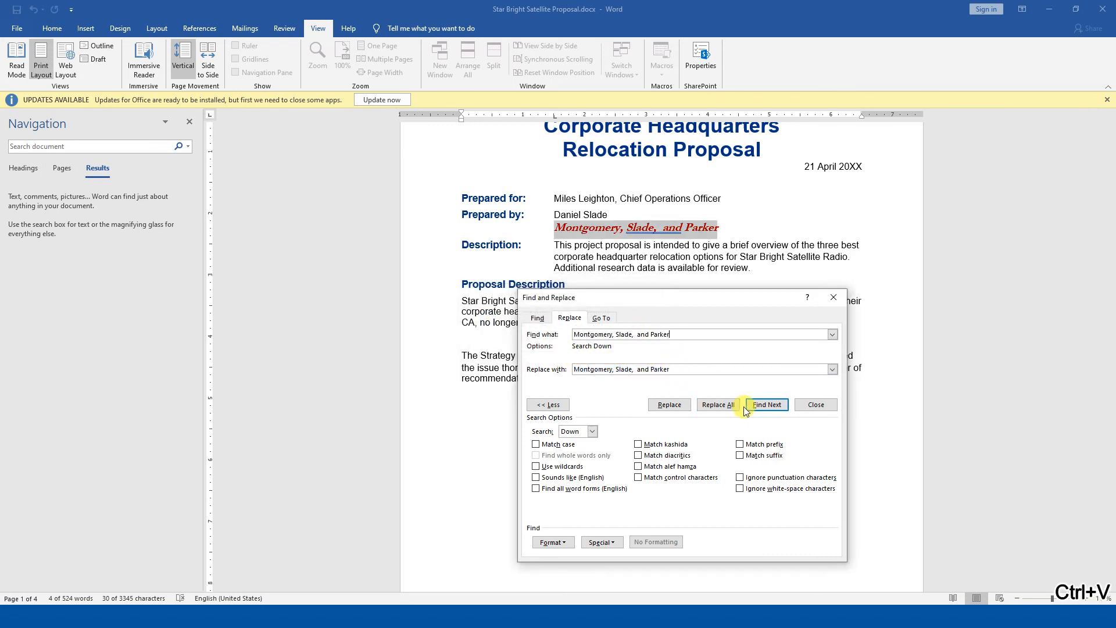
left_click(733, 404)
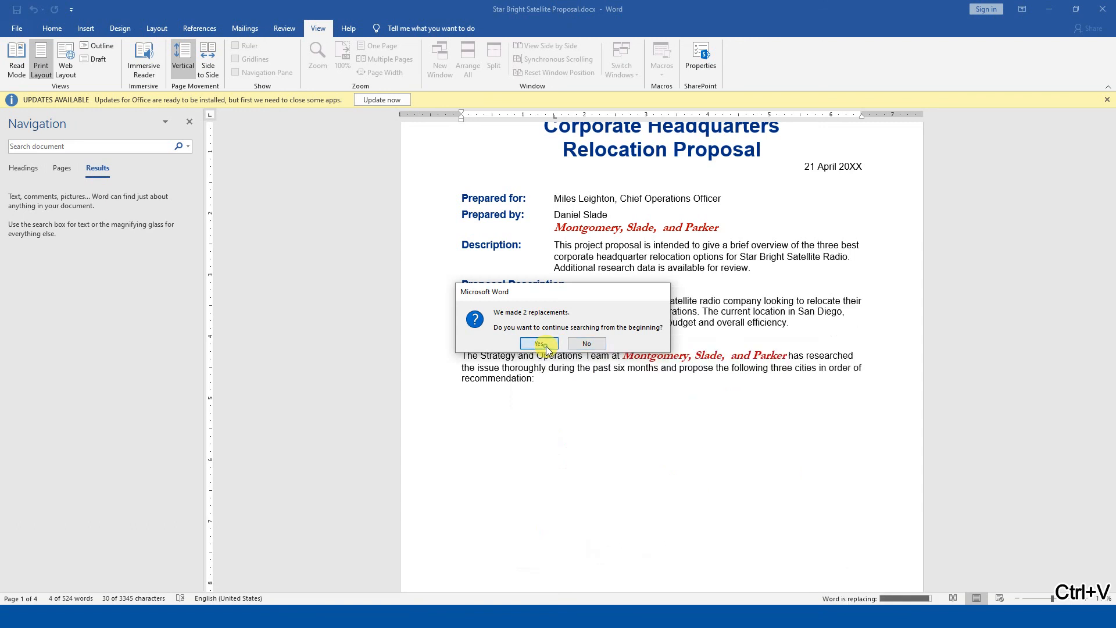
left_click(648, 343)
left_click(562, 340)
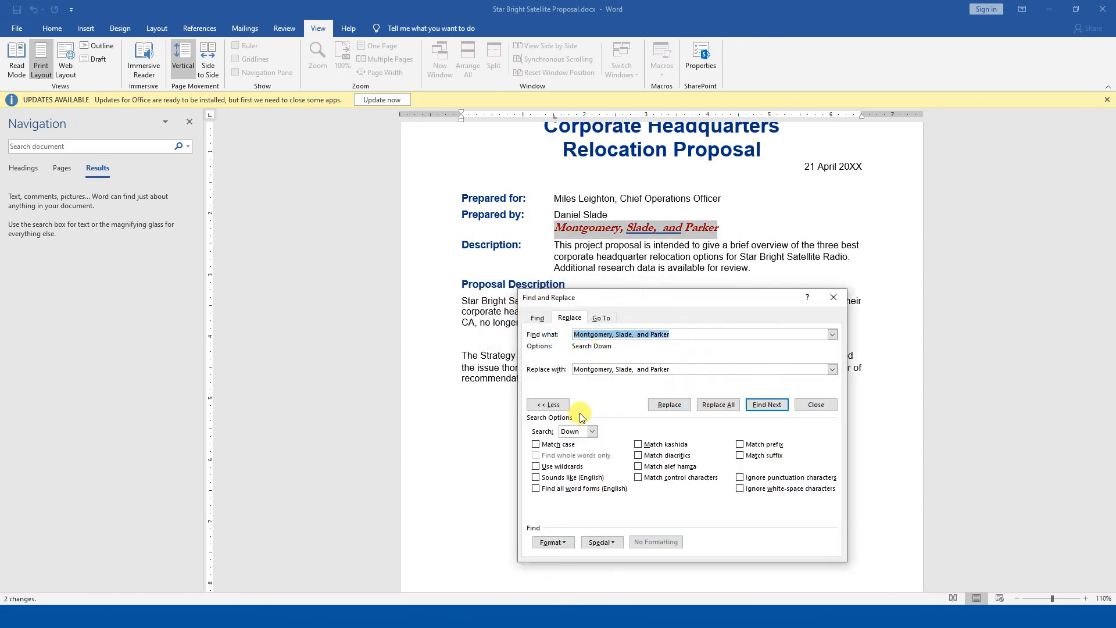
Check the search text's format options and rerun the replacement of all "Montgomery, Slade, and Parker" occurrences with the unformatted text.
left_click(590, 542)
left_click(553, 543)
left_click(553, 542)
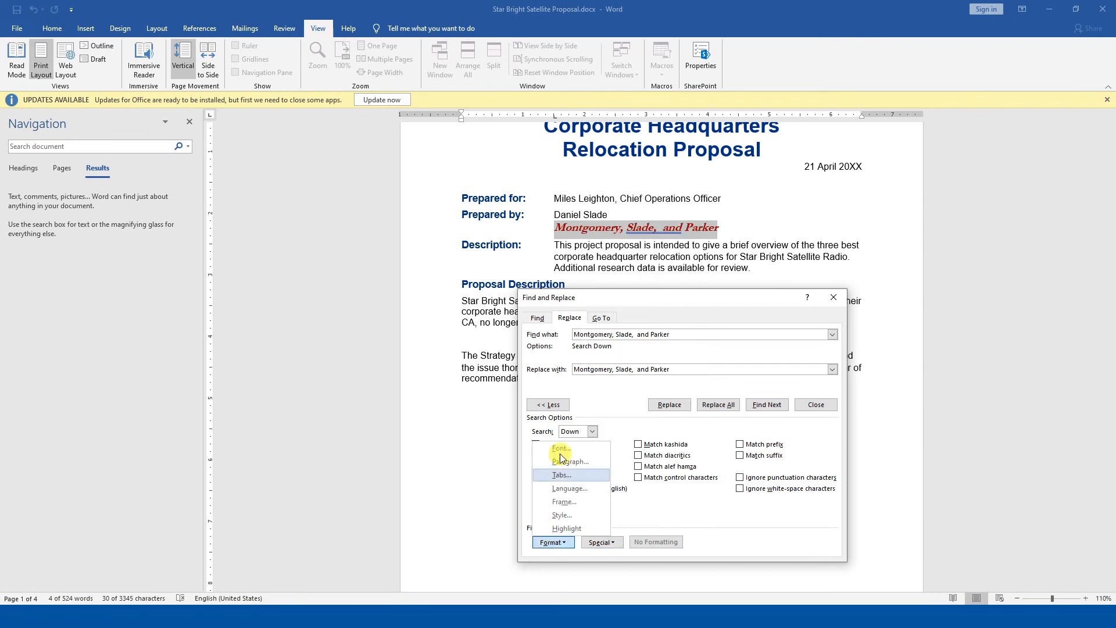
left_click(719, 403)
left_click(719, 404)
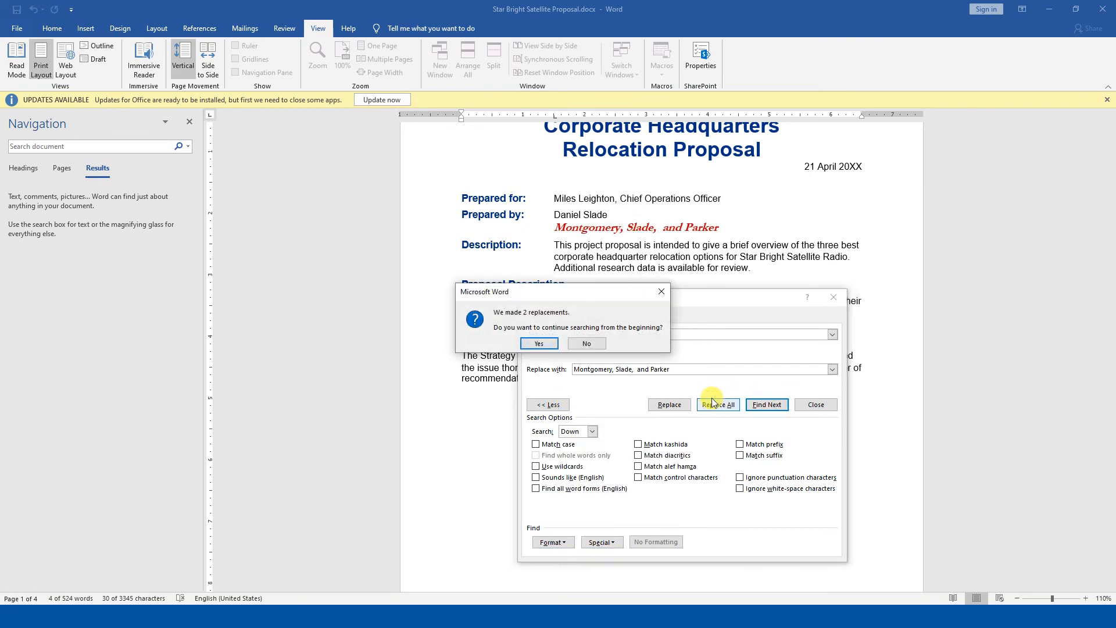
left_click(536, 344)
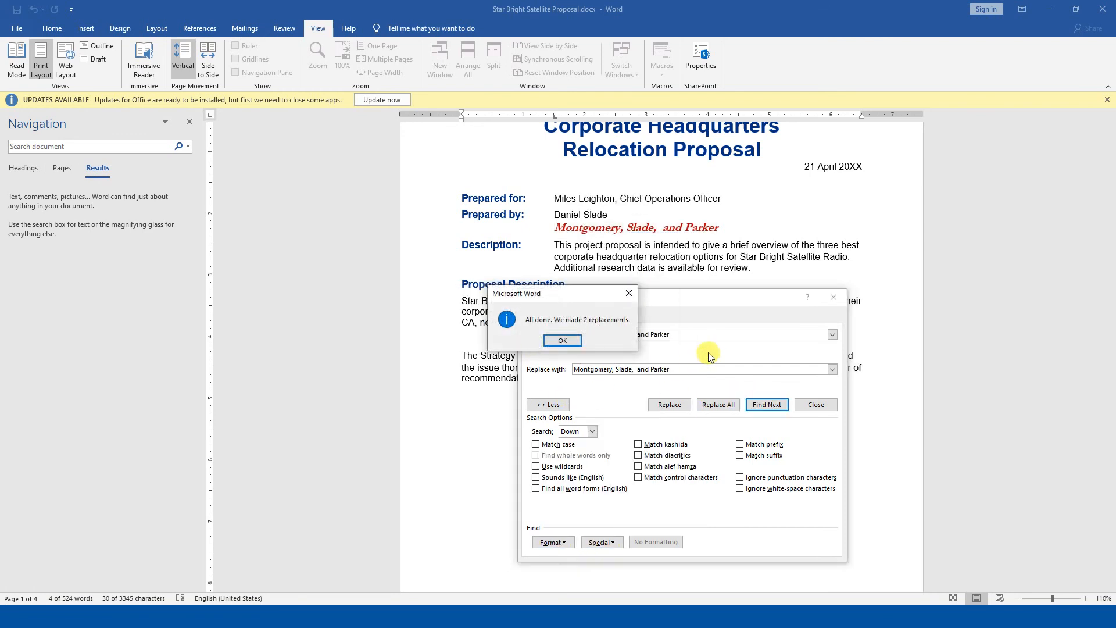
left_click(574, 343)
Move the Find and Replace dialog clear of the body text, and view the search text's font settings without choosing any attributes.
left_click_drag(660, 299, 751, 381)
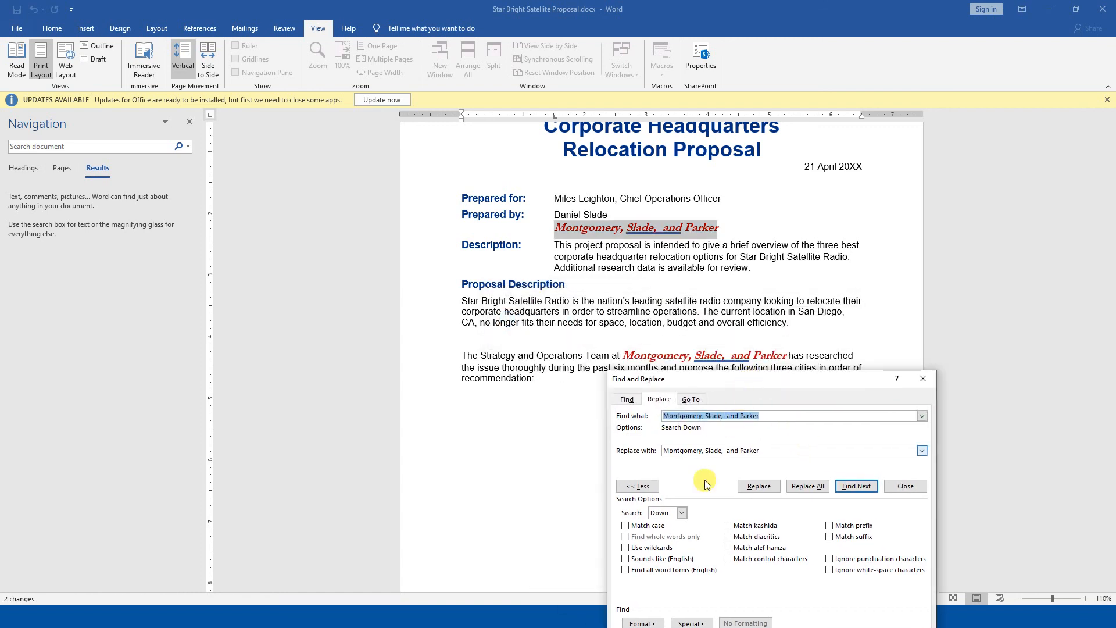
left_click(641, 621)
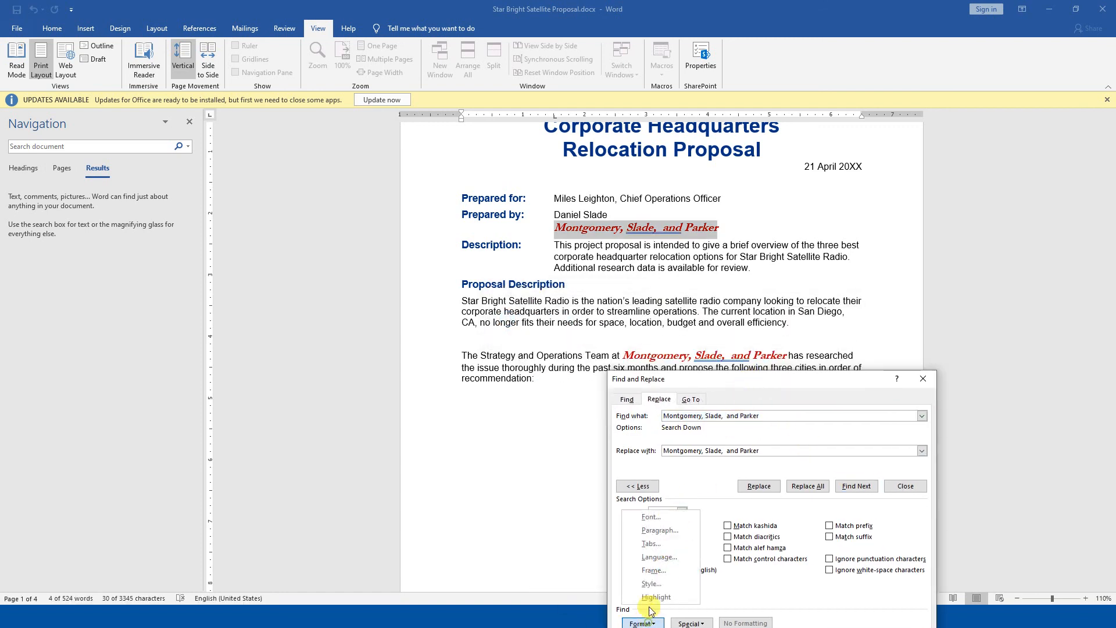
left_click(667, 519)
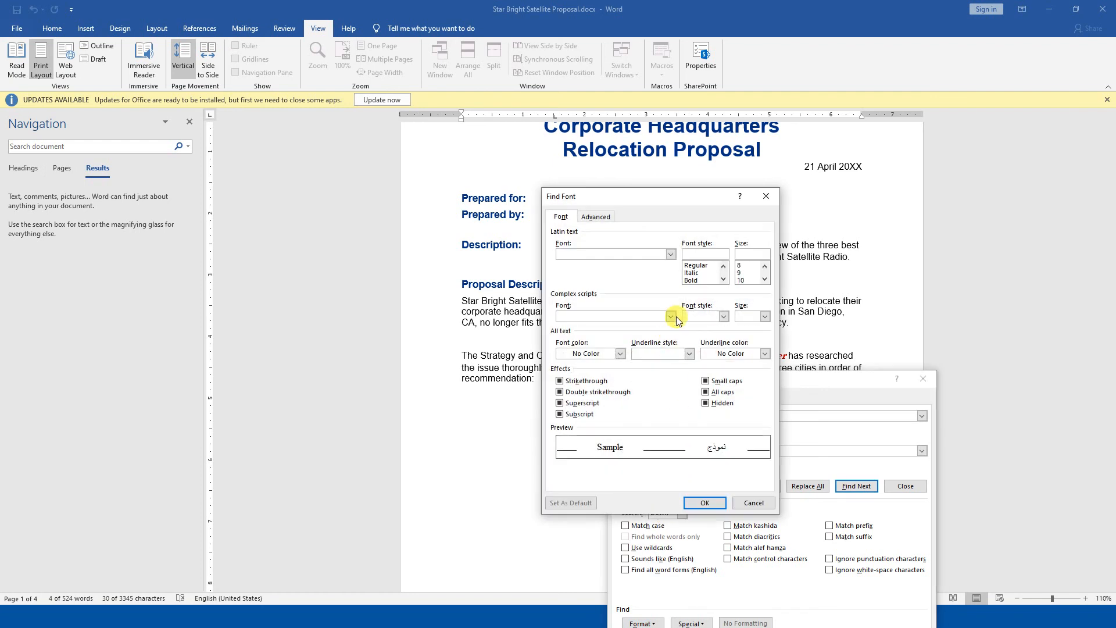
left_click(704, 502)
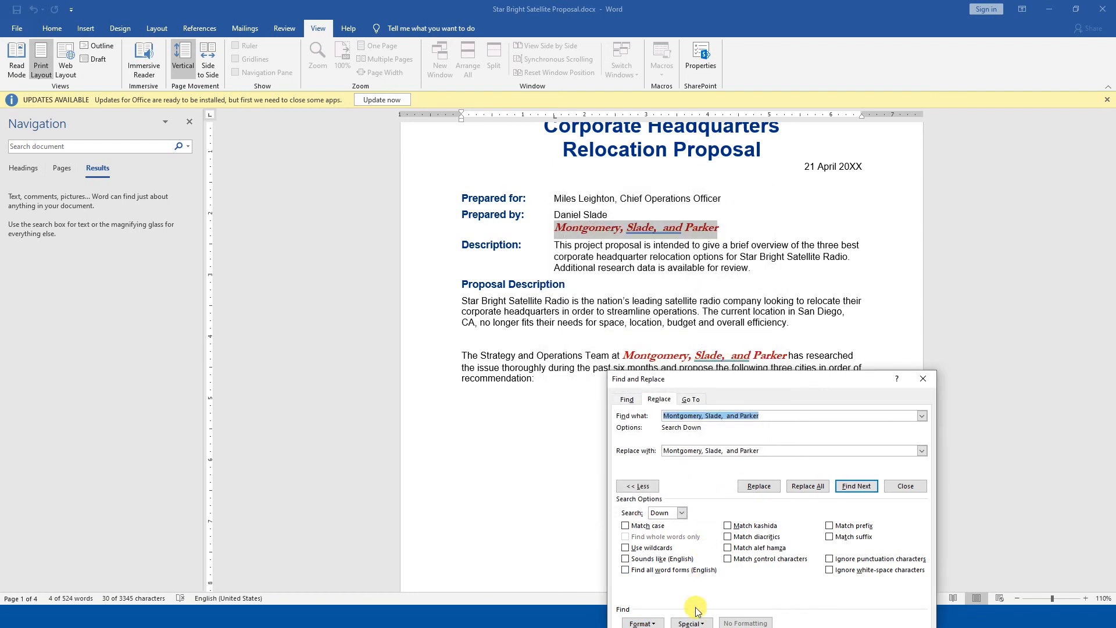
Replace all occurrences of the firm name once more, continuing from the beginning, and close the Find and Replace dialog.
left_click(820, 486)
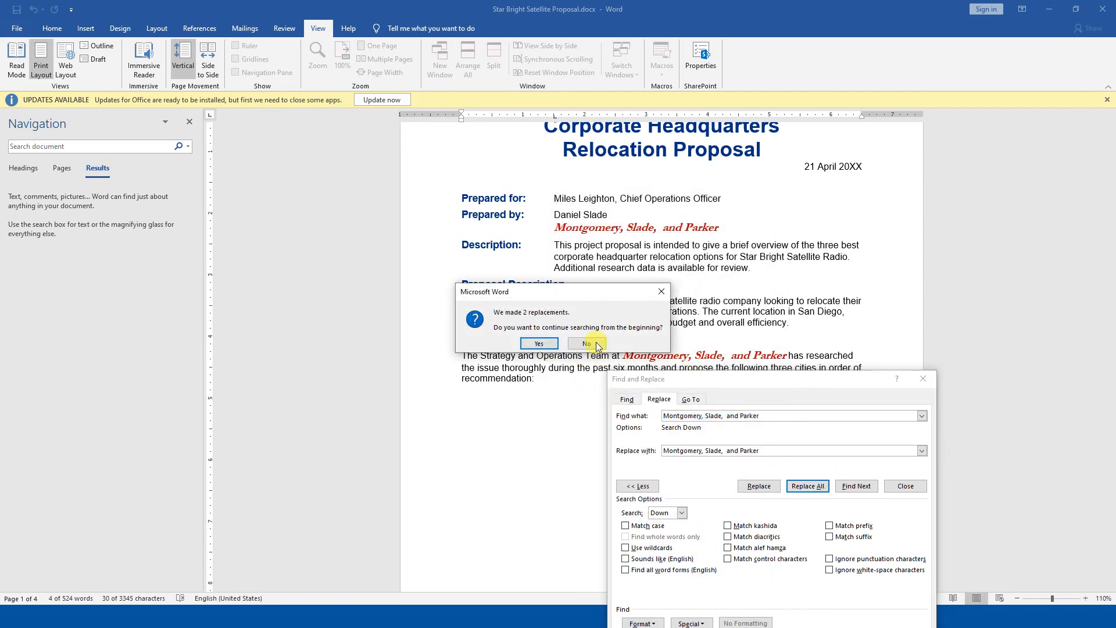
left_click(550, 341)
key("Return")
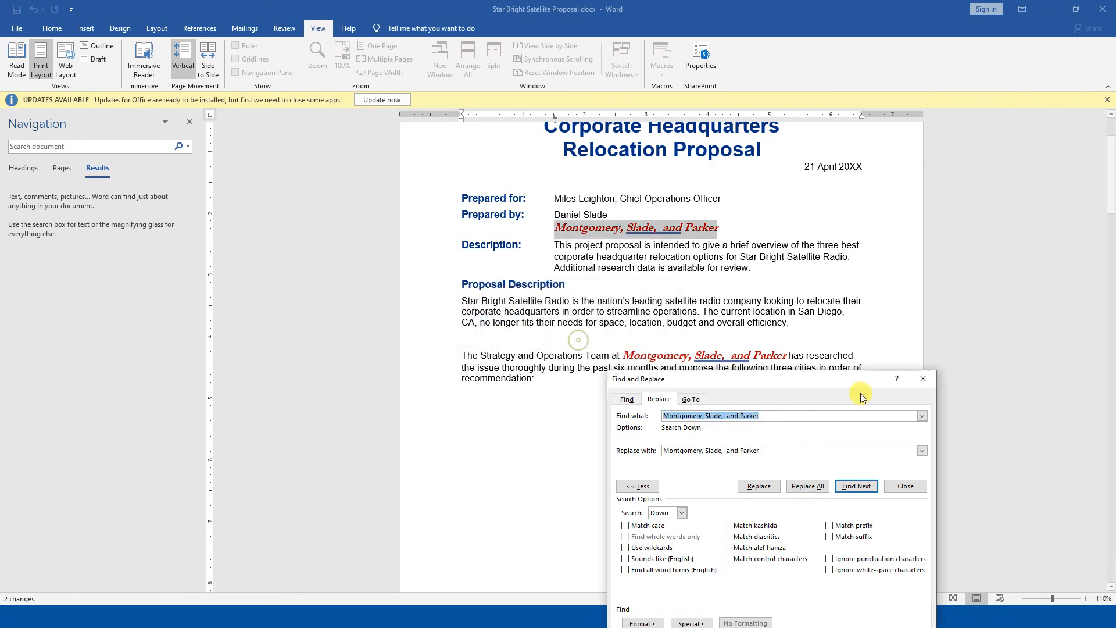
left_click(922, 379)
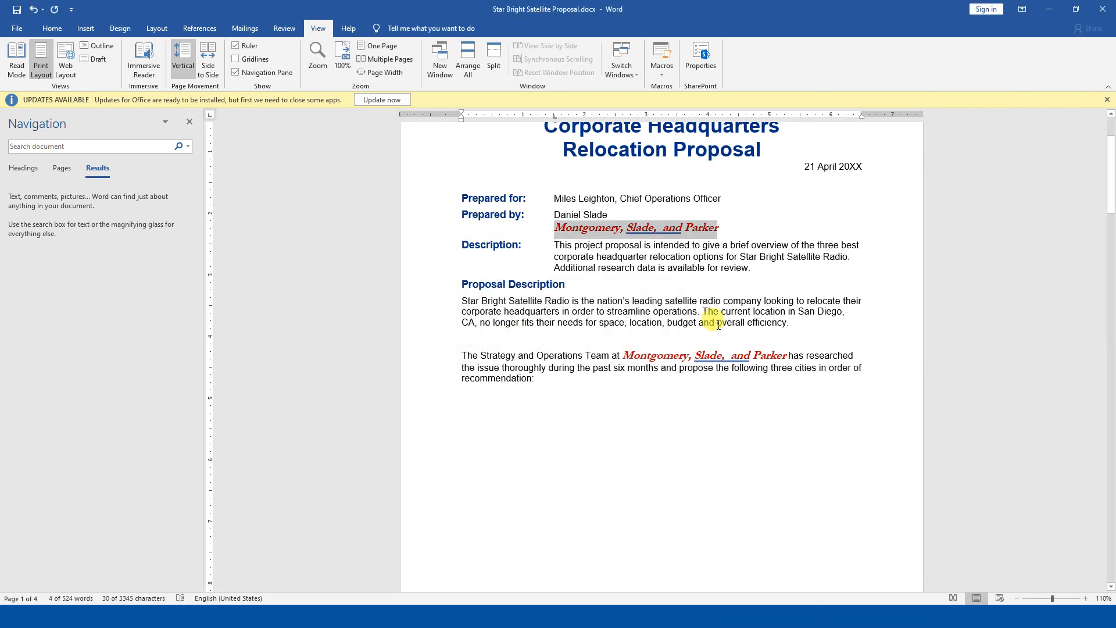